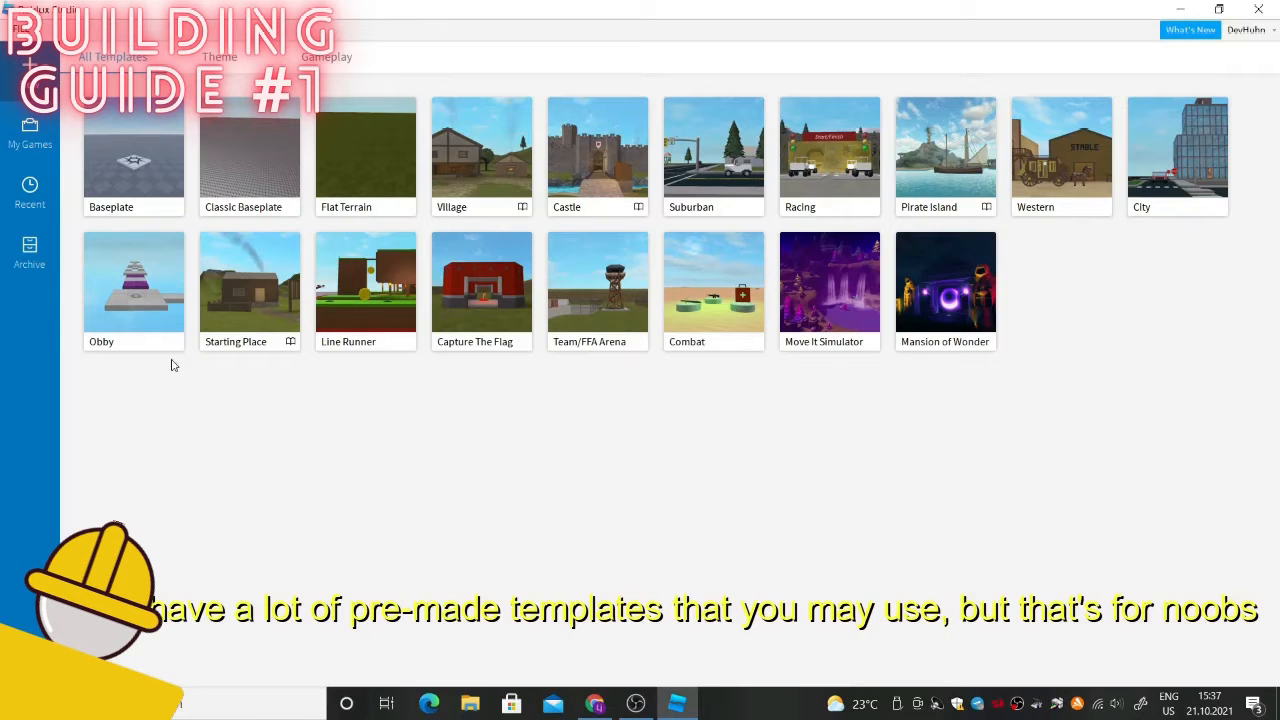
- Look through the Theme and Gameplay templates and create a new place from the Baseplate template
left_click(208, 57)
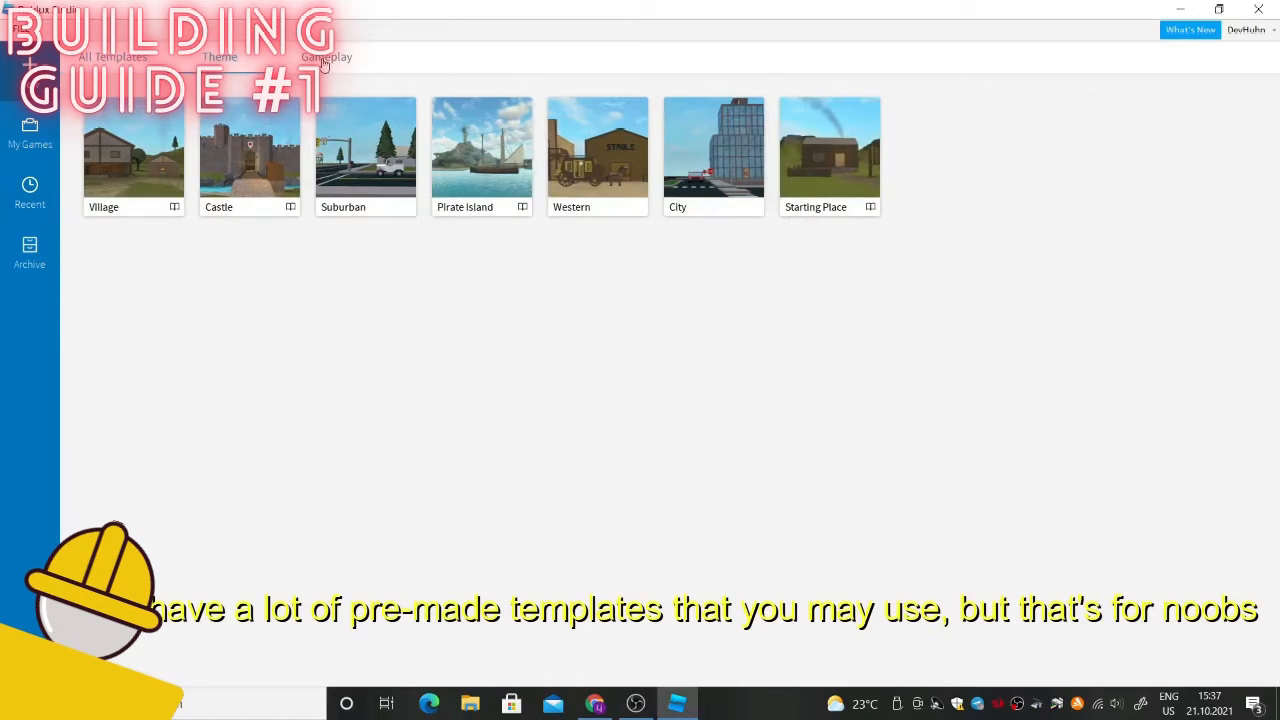
left_click(330, 58)
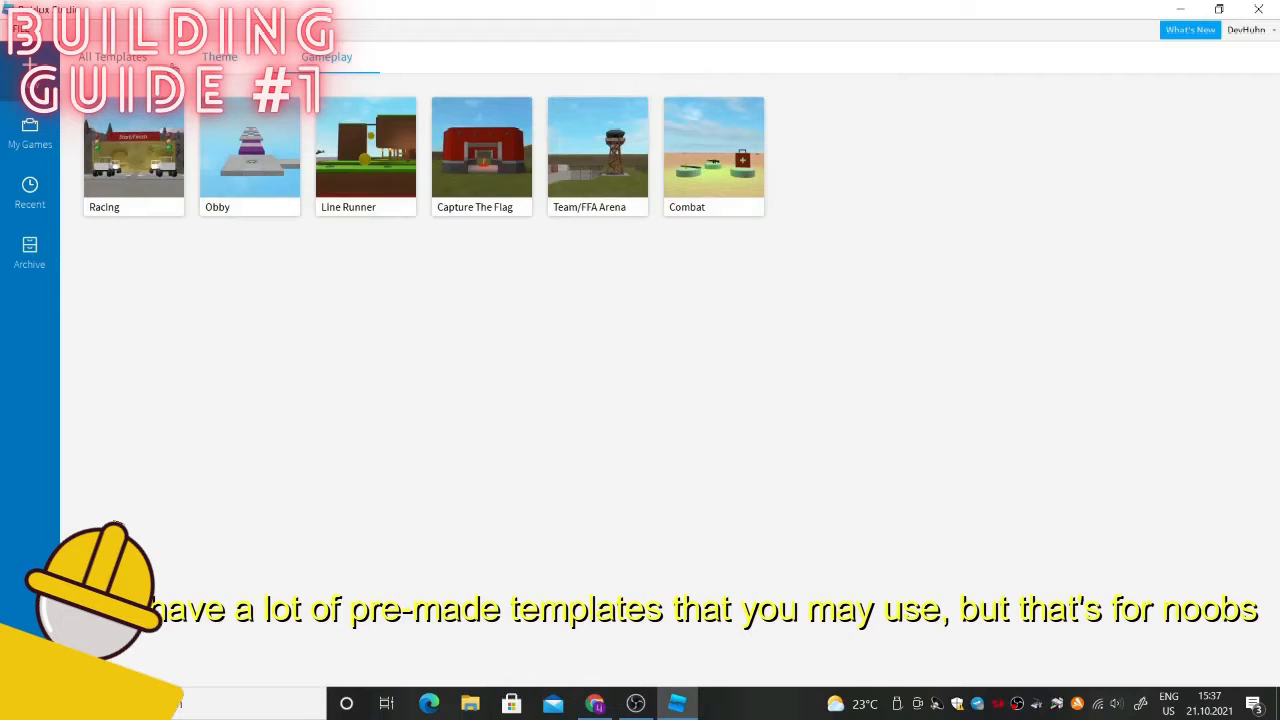
left_click(141, 76)
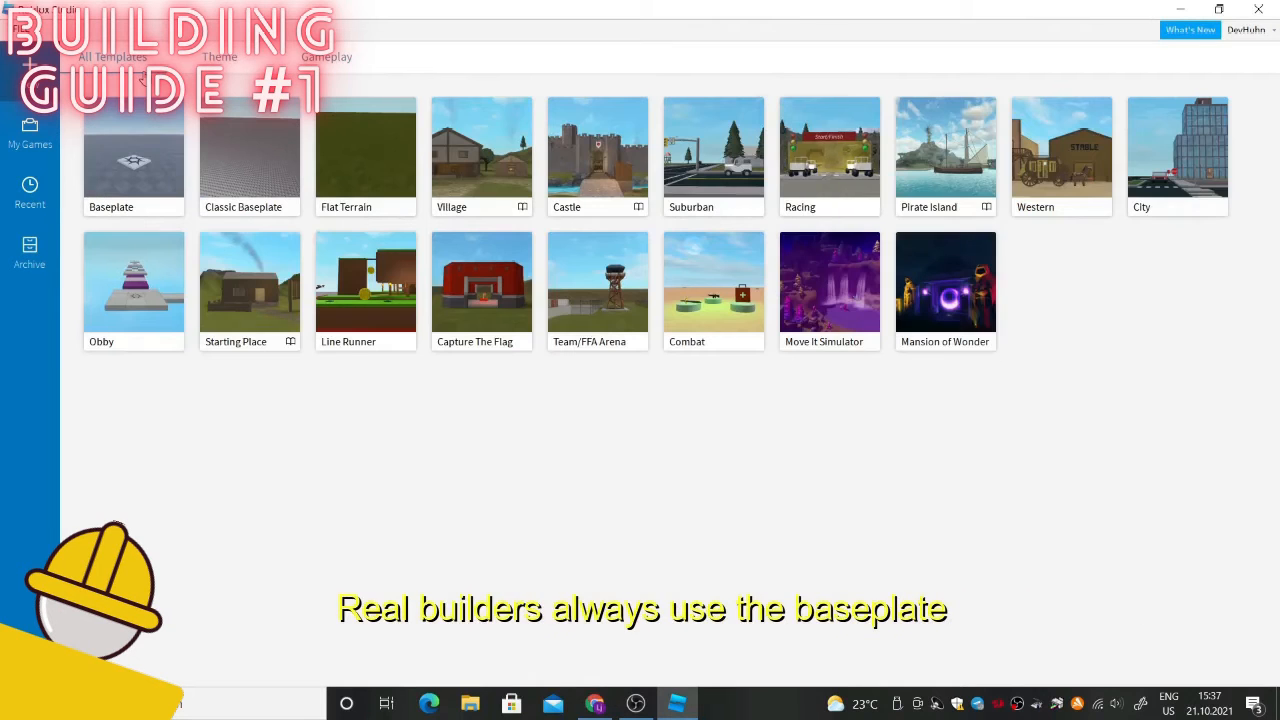
left_click(160, 160)
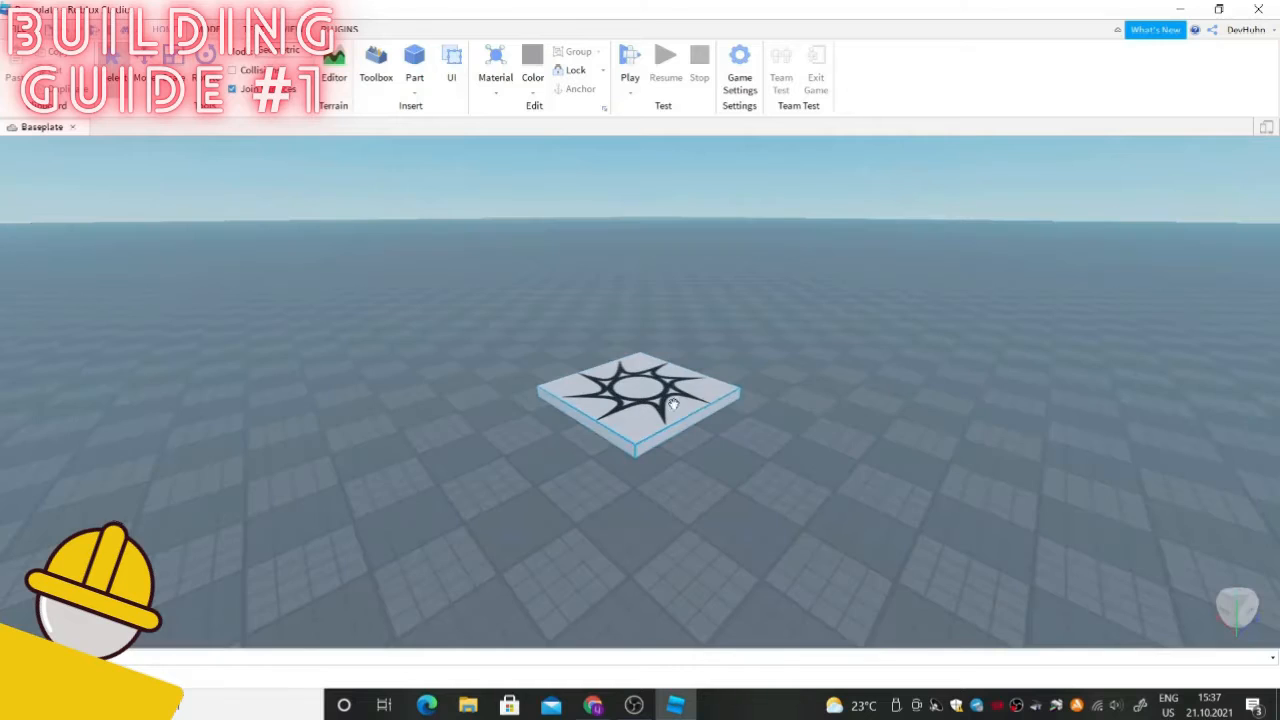
- Delete the spawn location pad from the middle of the baseplate
scroll(818, 375, "down", 6)
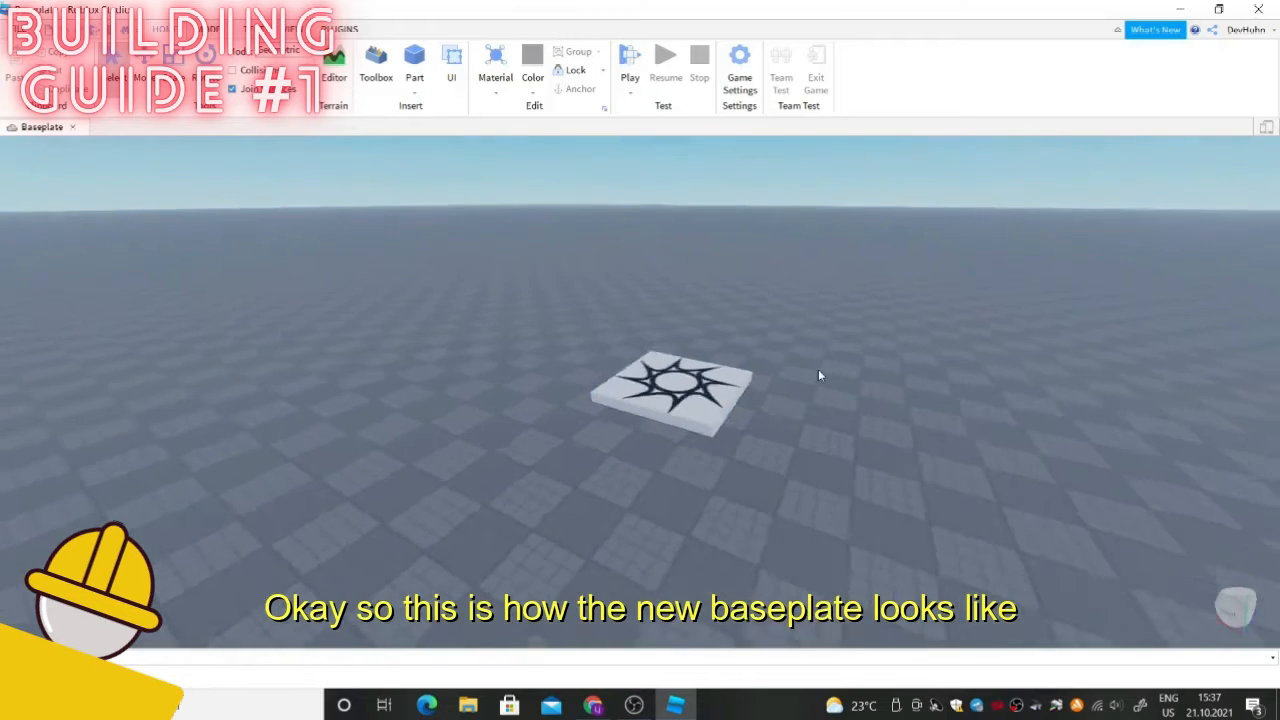
scroll(818, 370, "down", 2)
right_click_drag(820, 370, 797, 307)
scroll(797, 306, "up", 8)
left_click(708, 405)
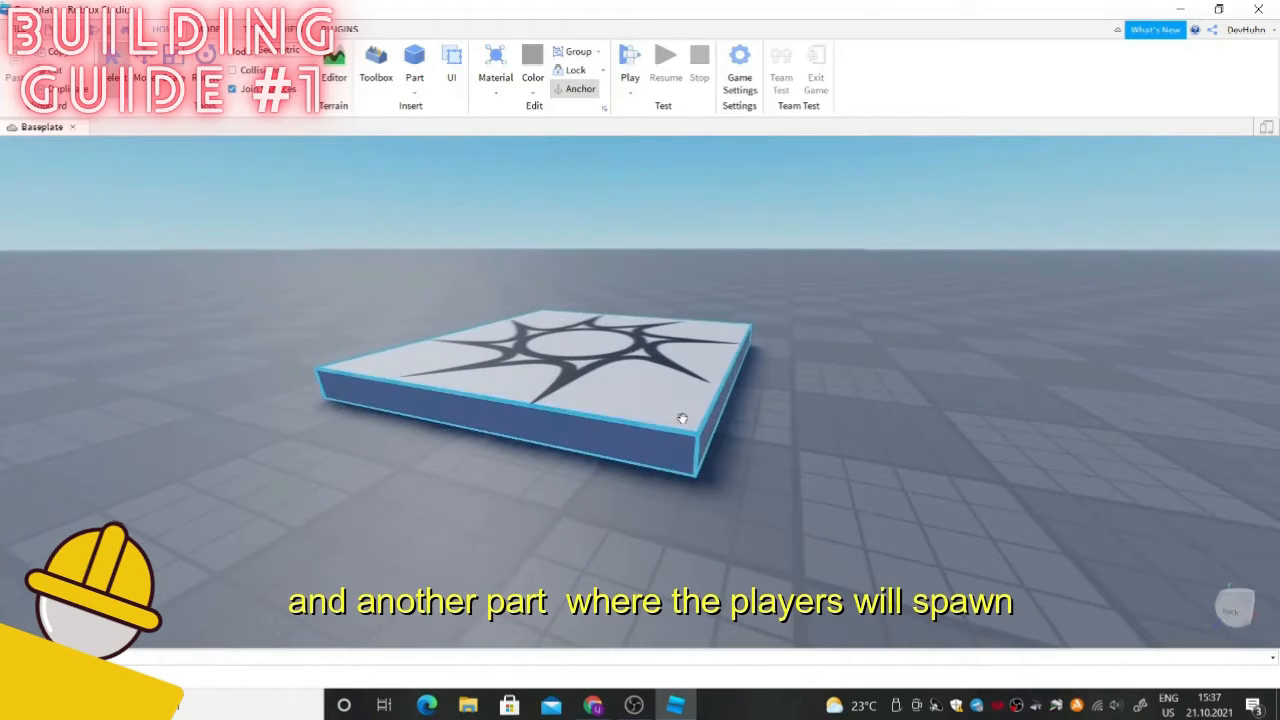
left_click(823, 457)
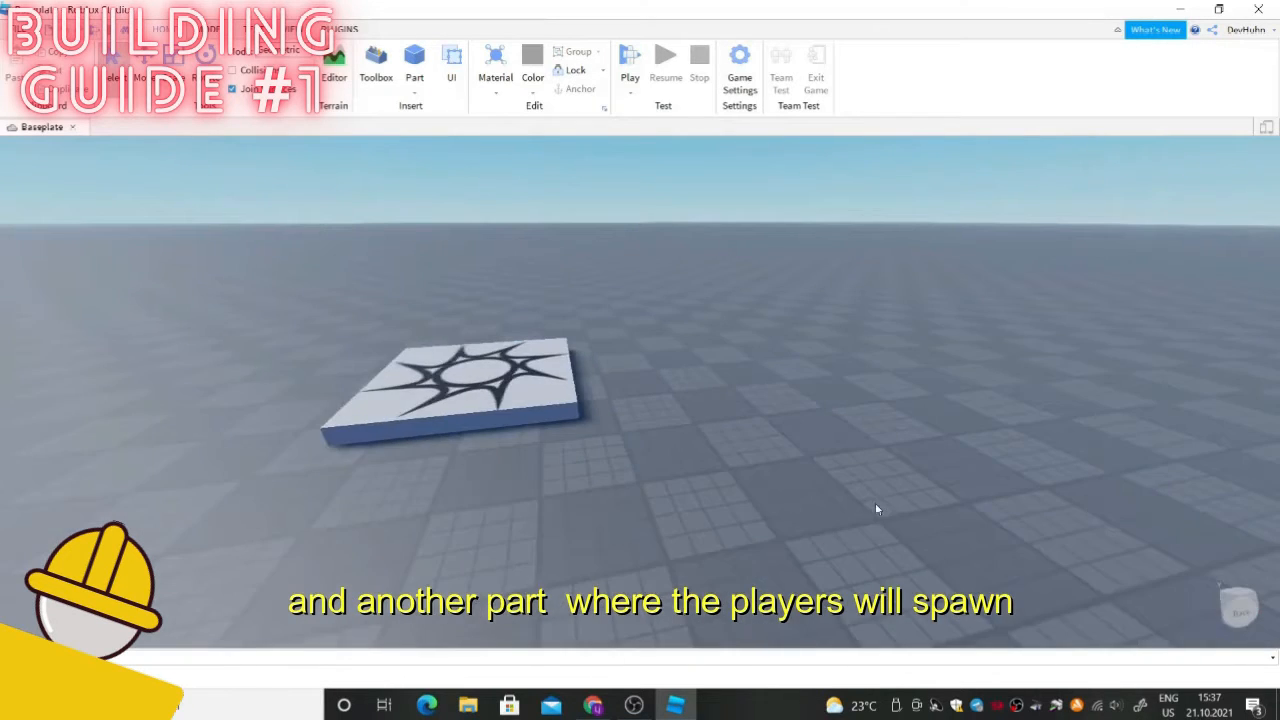
key("a")
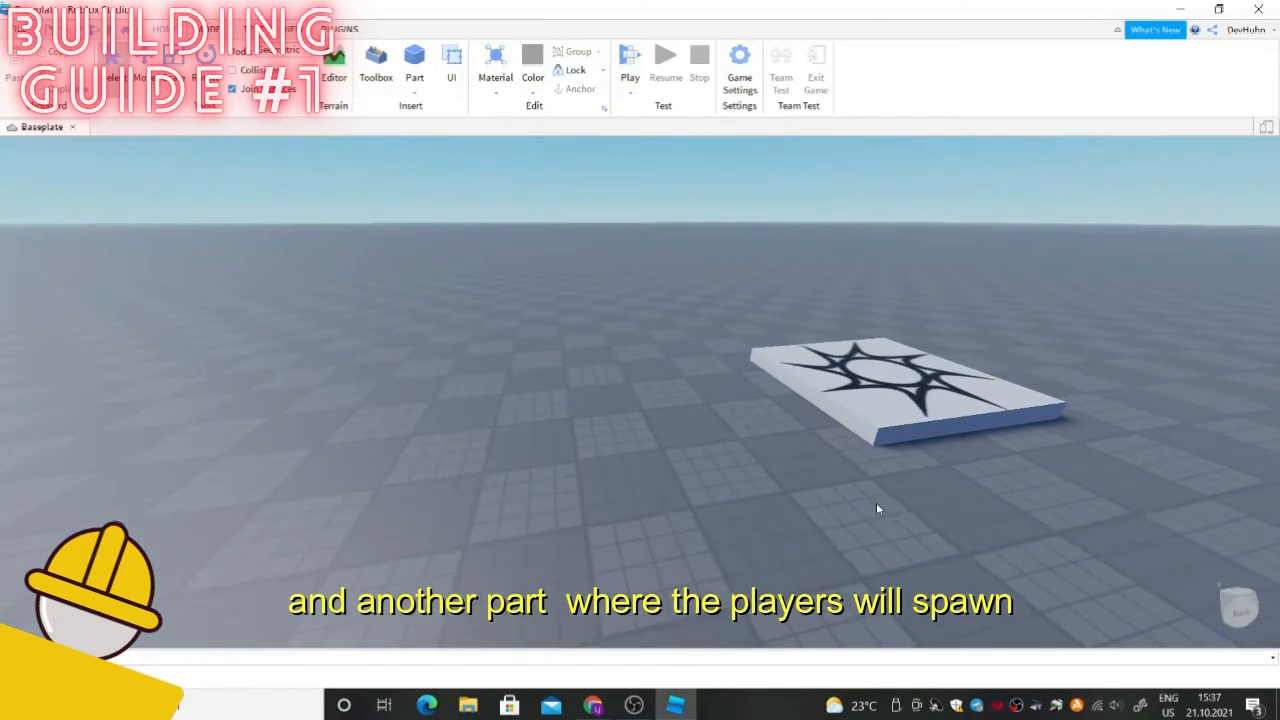
key("d")
key("s")
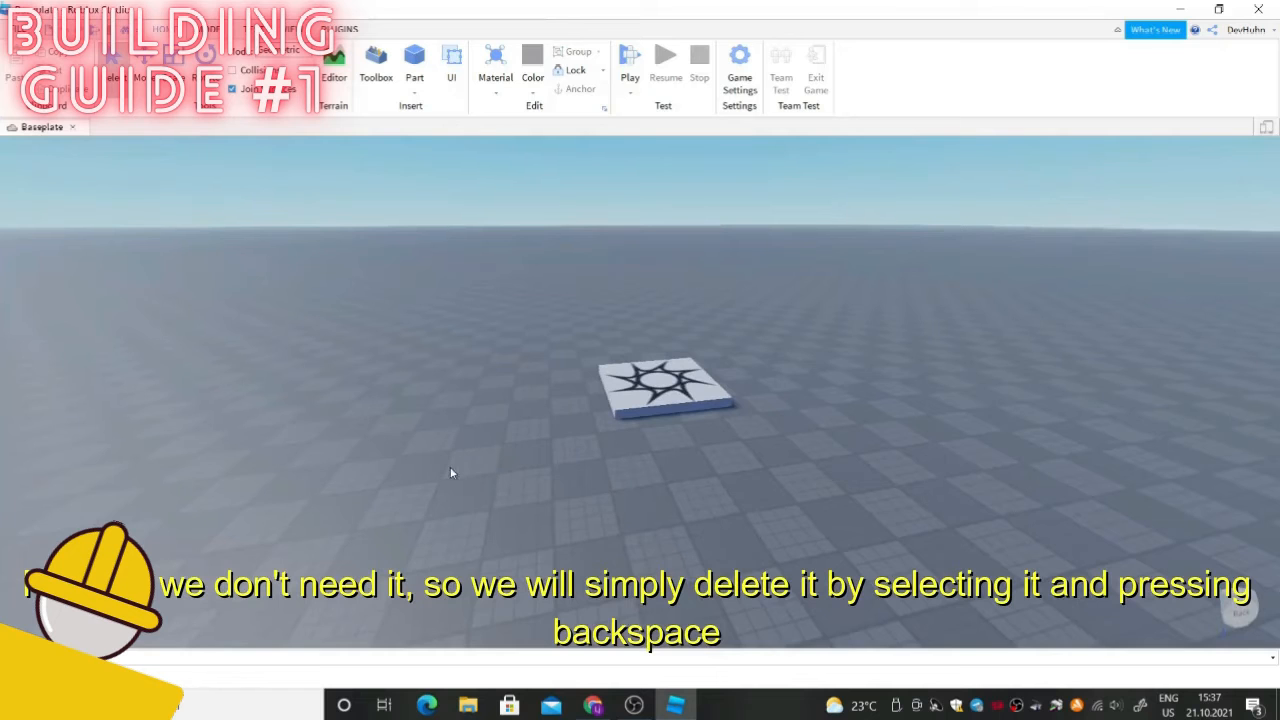
left_click(630, 386)
key("BackSpace")
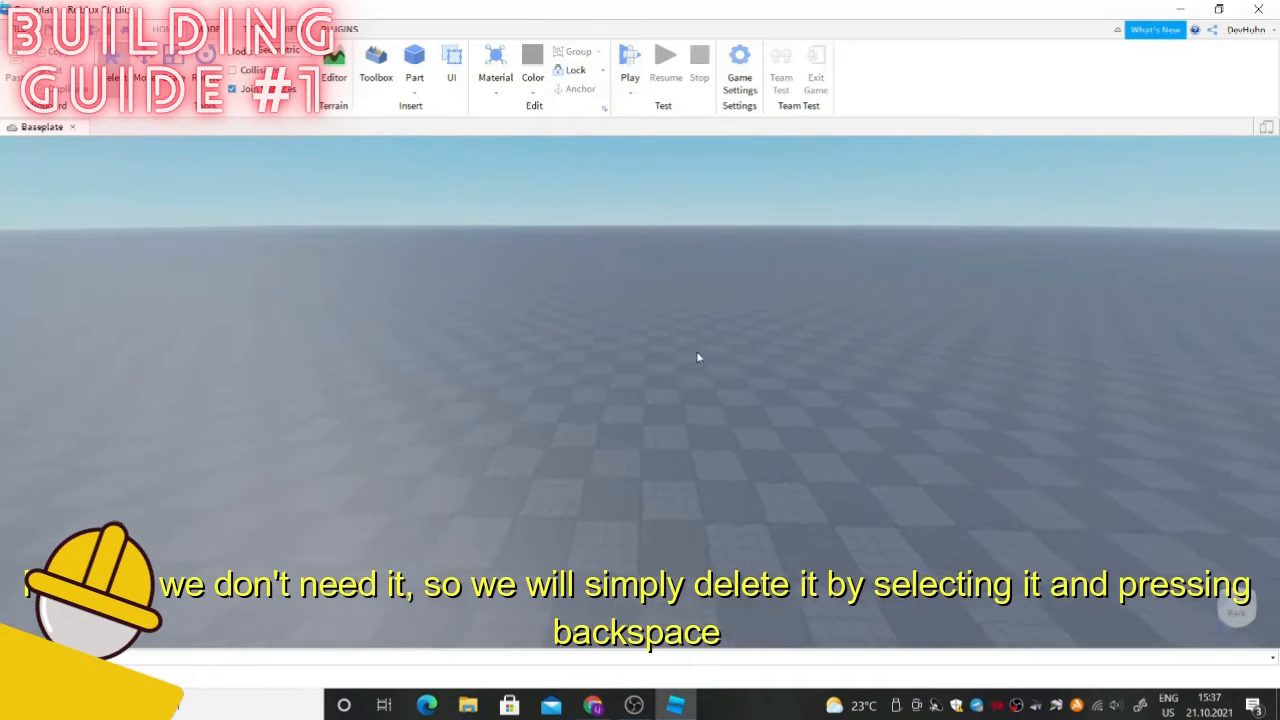
- Insert a block part on the baseplate and move it to a slightly different spot
key("w")
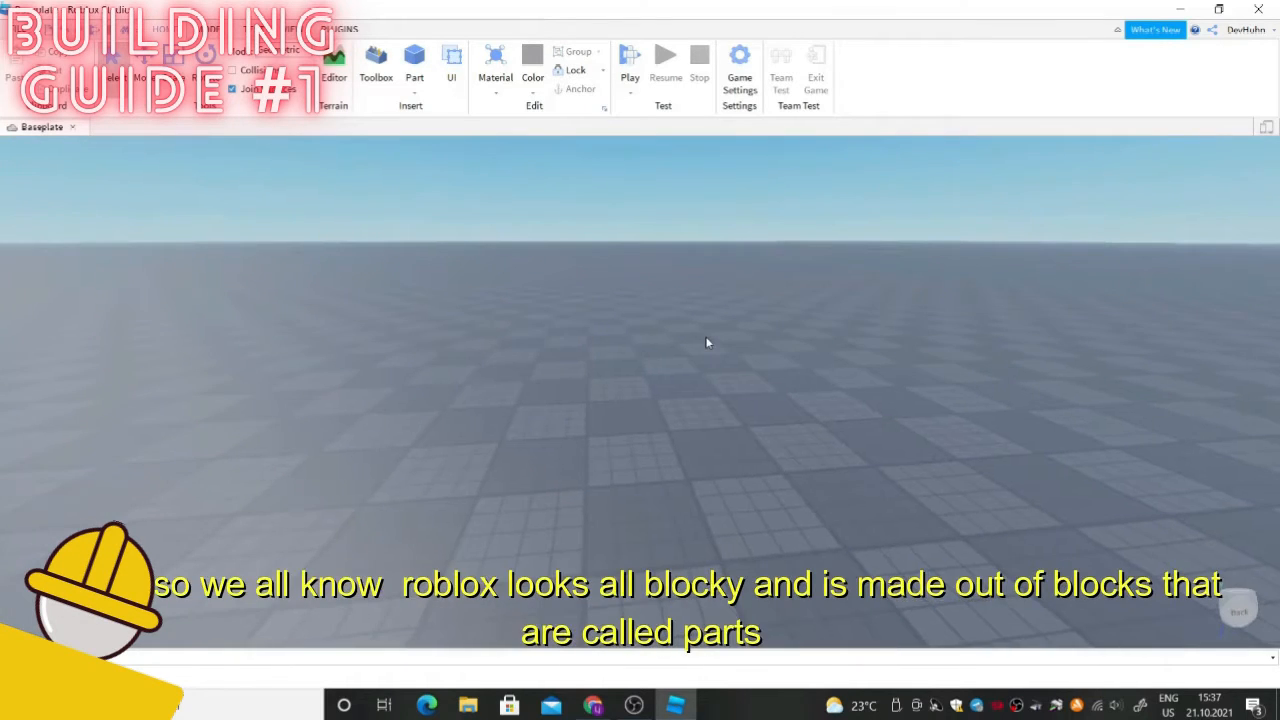
key("w")
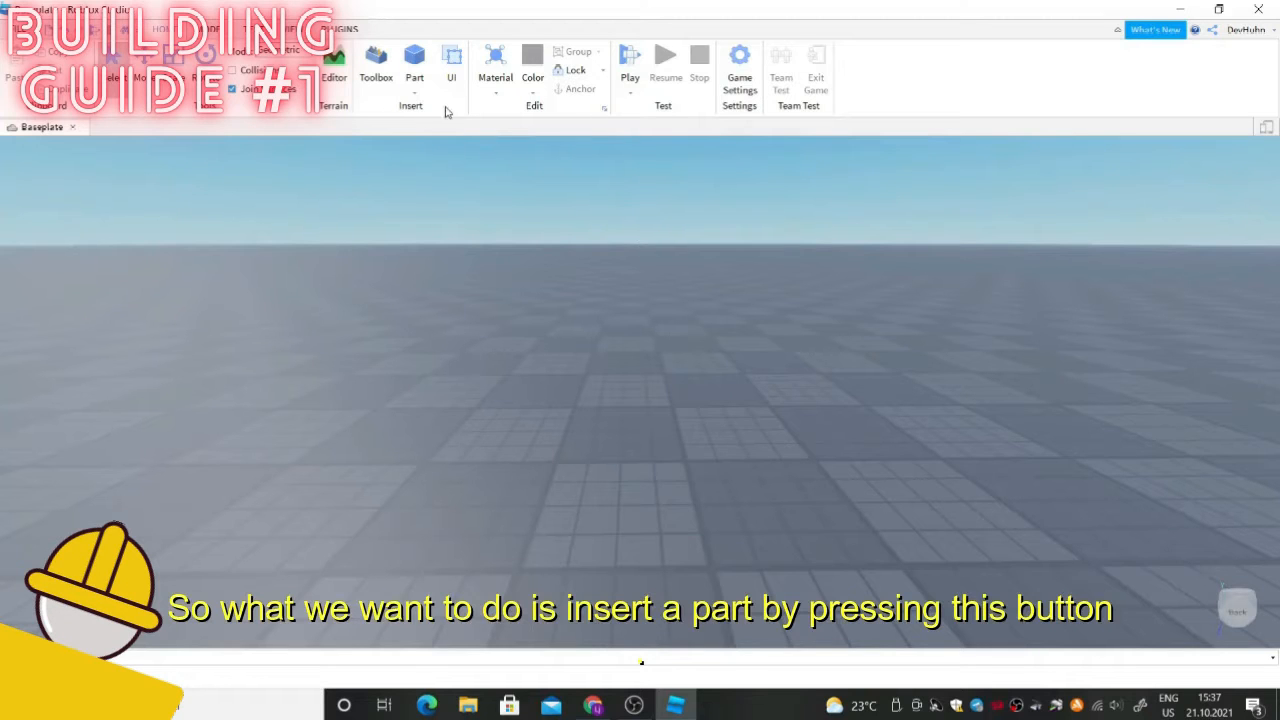
left_click(415, 60)
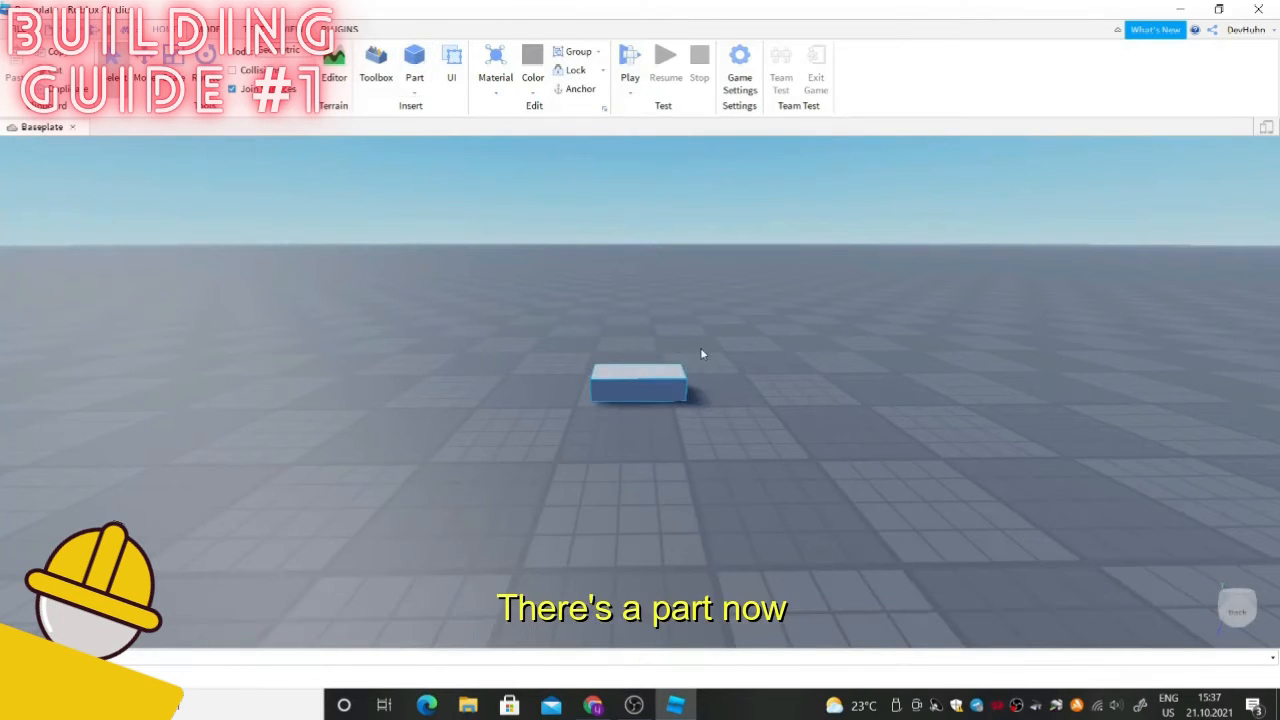
left_click(701, 353)
scroll(714, 330, "up", 4)
left_click_drag(716, 336, 654, 371)
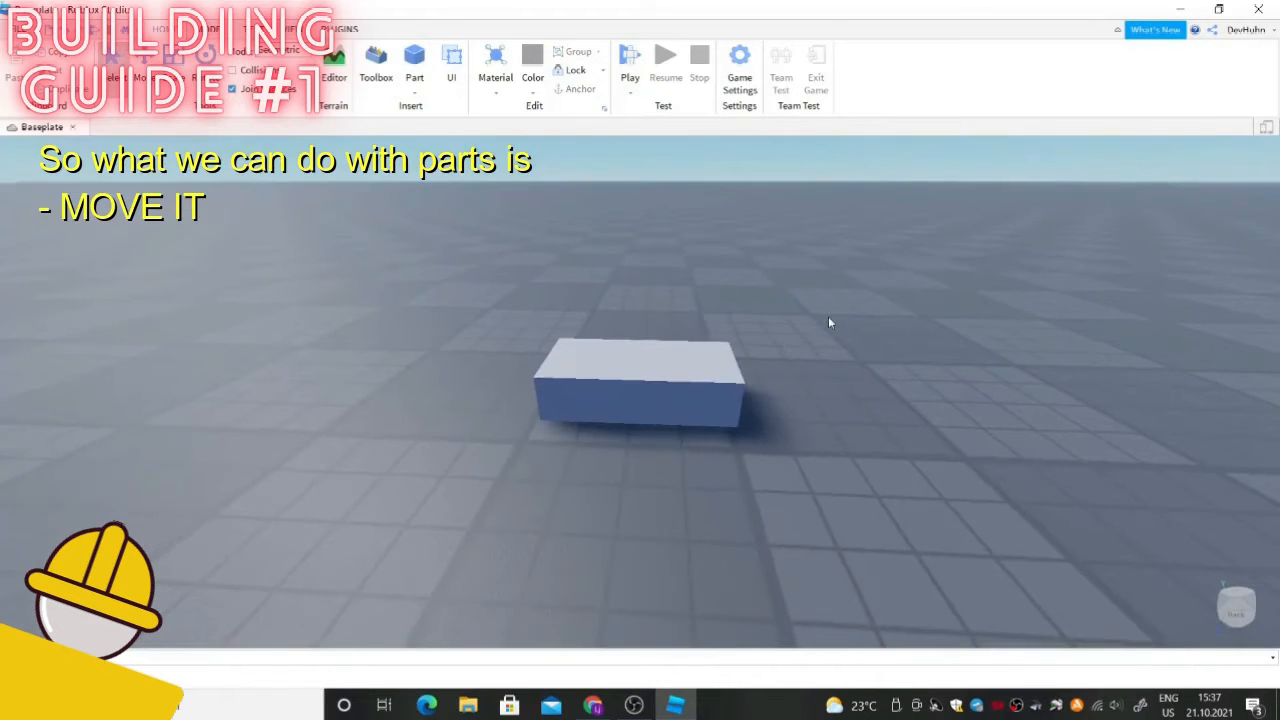
mouse_move(735, 352)
left_mouse_down()
mouse_move(800, 347)
mouse_move(723, 357)
left_mouse_up()
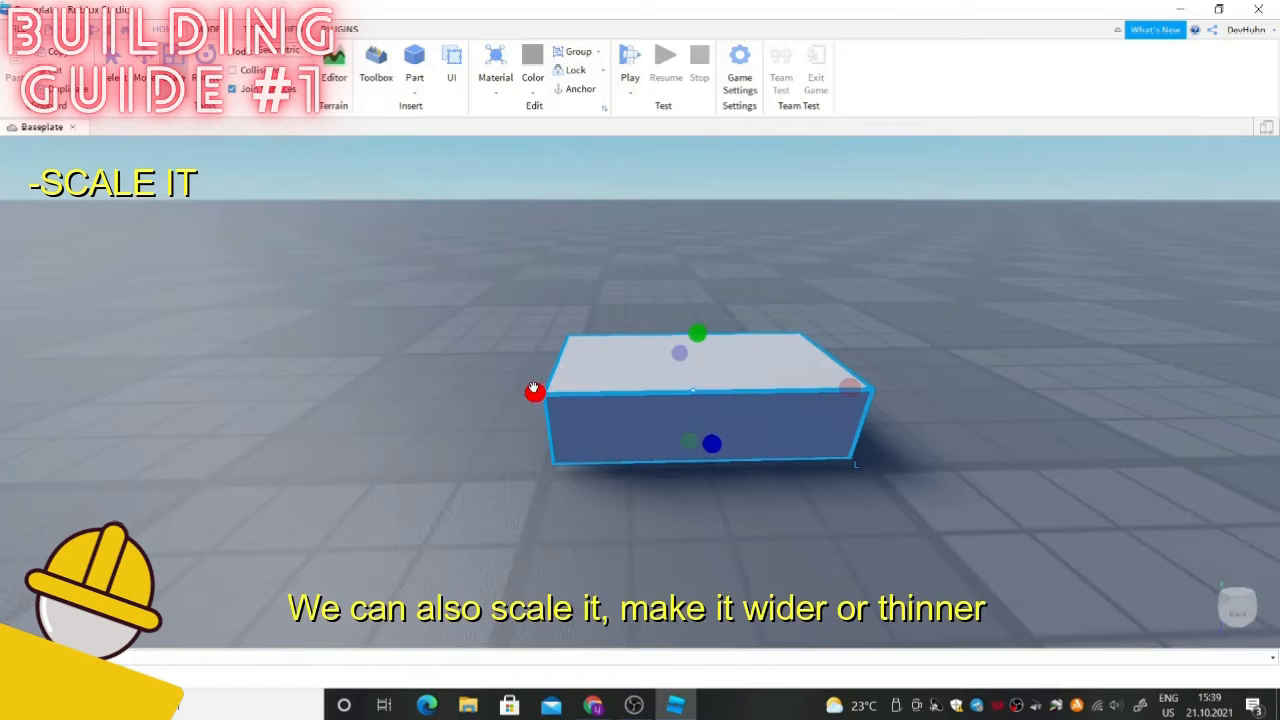
- Resize the block from one end with the Scale tool, and scale it symmetrically on both sides
mouse_move(538, 390)
left_mouse_down()
mouse_move(440, 394)
mouse_move(606, 391)
mouse_move(557, 391)
left_mouse_up()
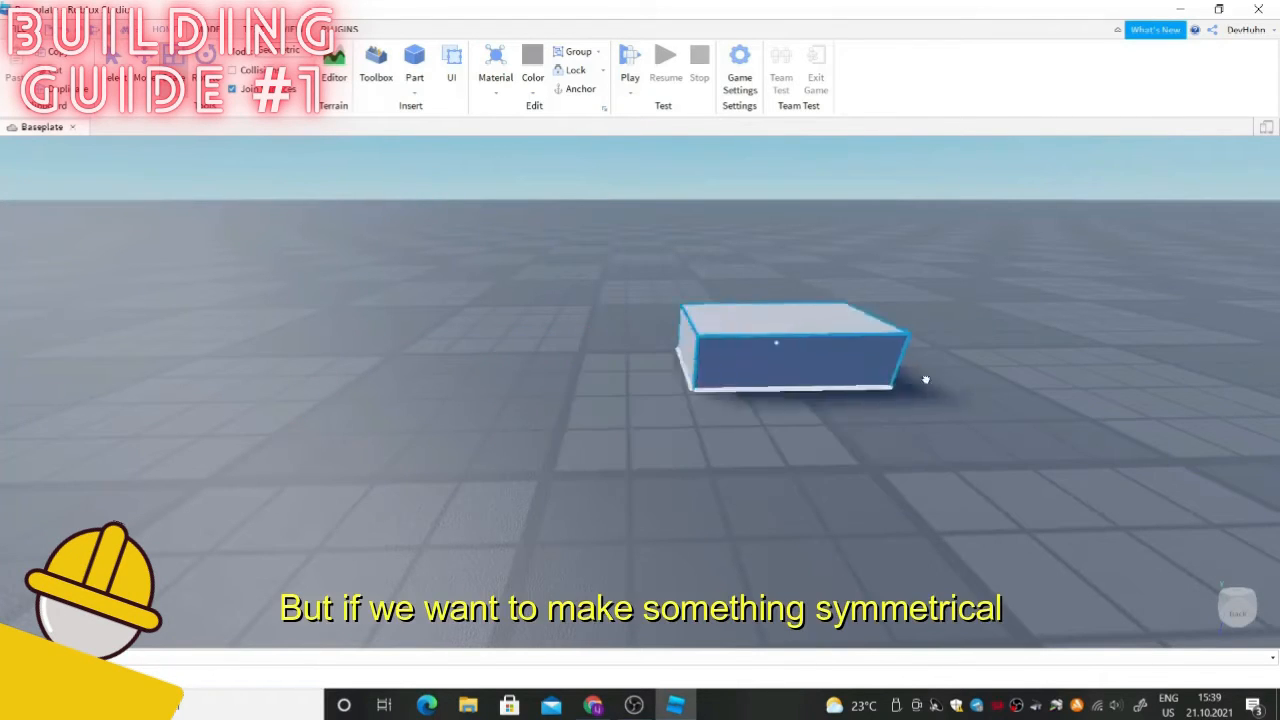
left_click_drag(925, 380, 893, 349)
mouse_move(755, 295)
left_mouse_down("ctrl")
mouse_move(766, 246)
mouse_move(757, 300)
left_mouse_up("ctrl")
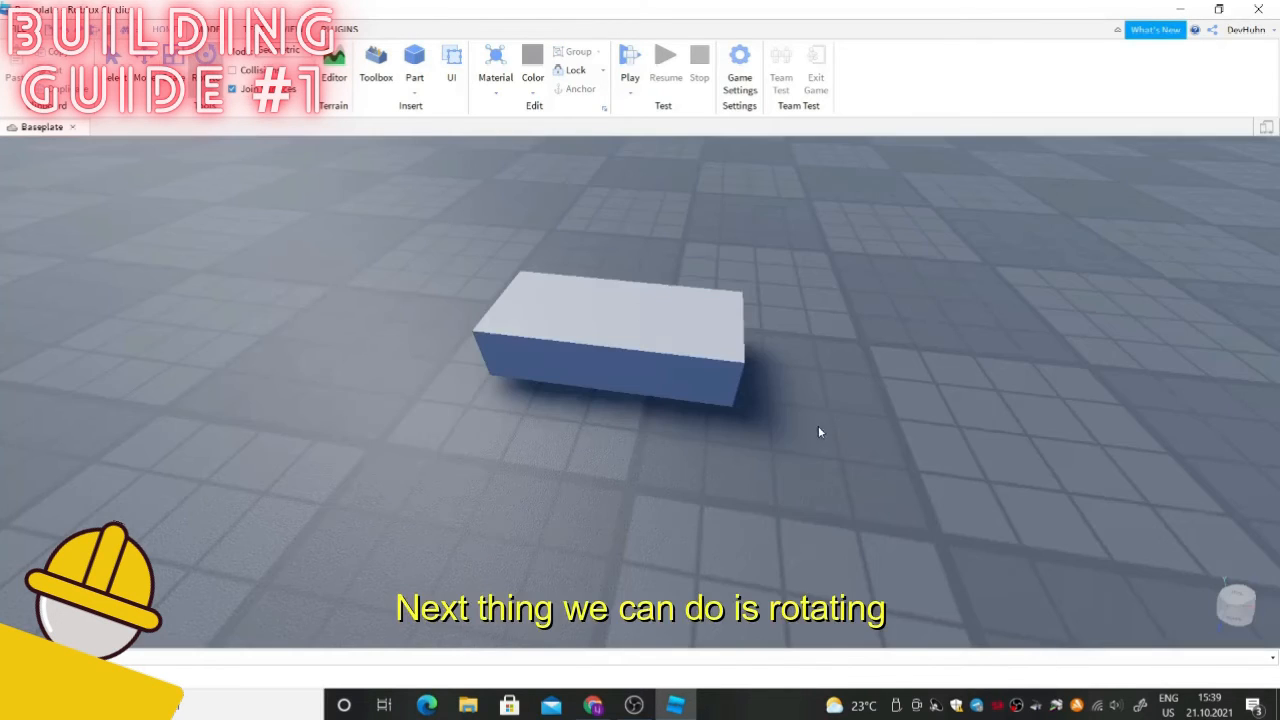
- Try rotating the block around its blue axis with the Rotate tool
left_click(705, 386)
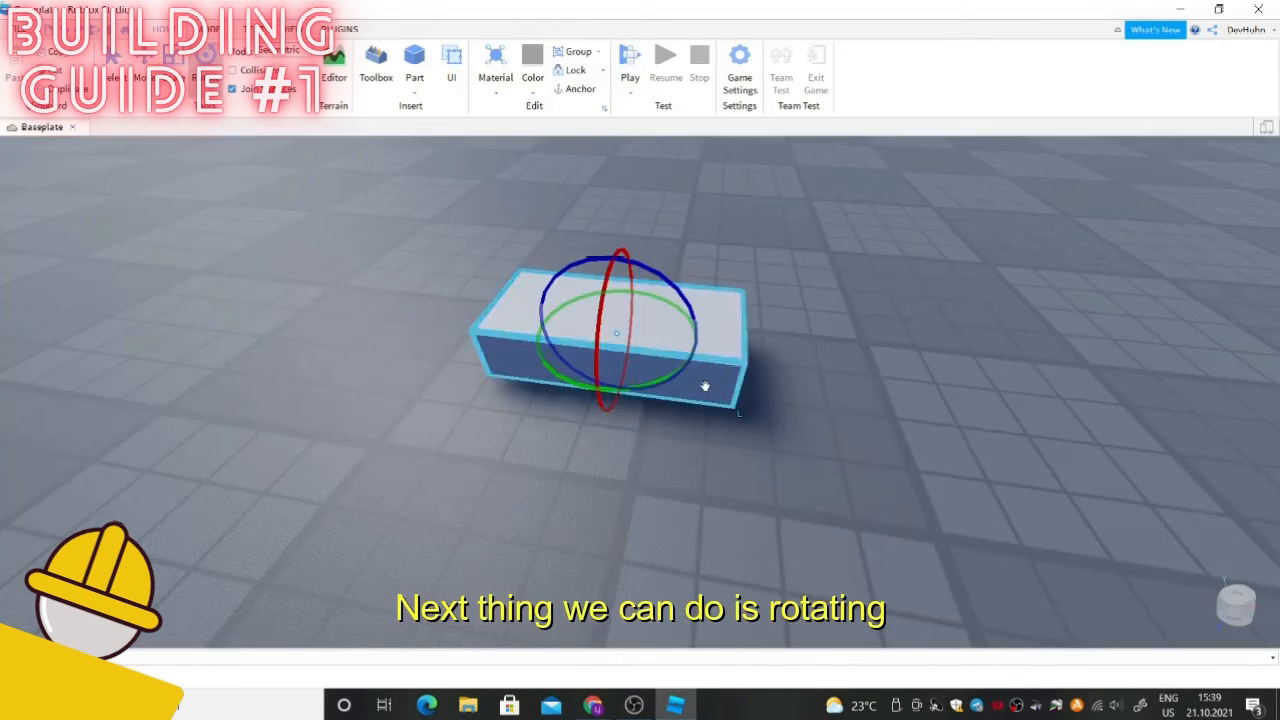
right_click_drag(703, 366, 703, 365)
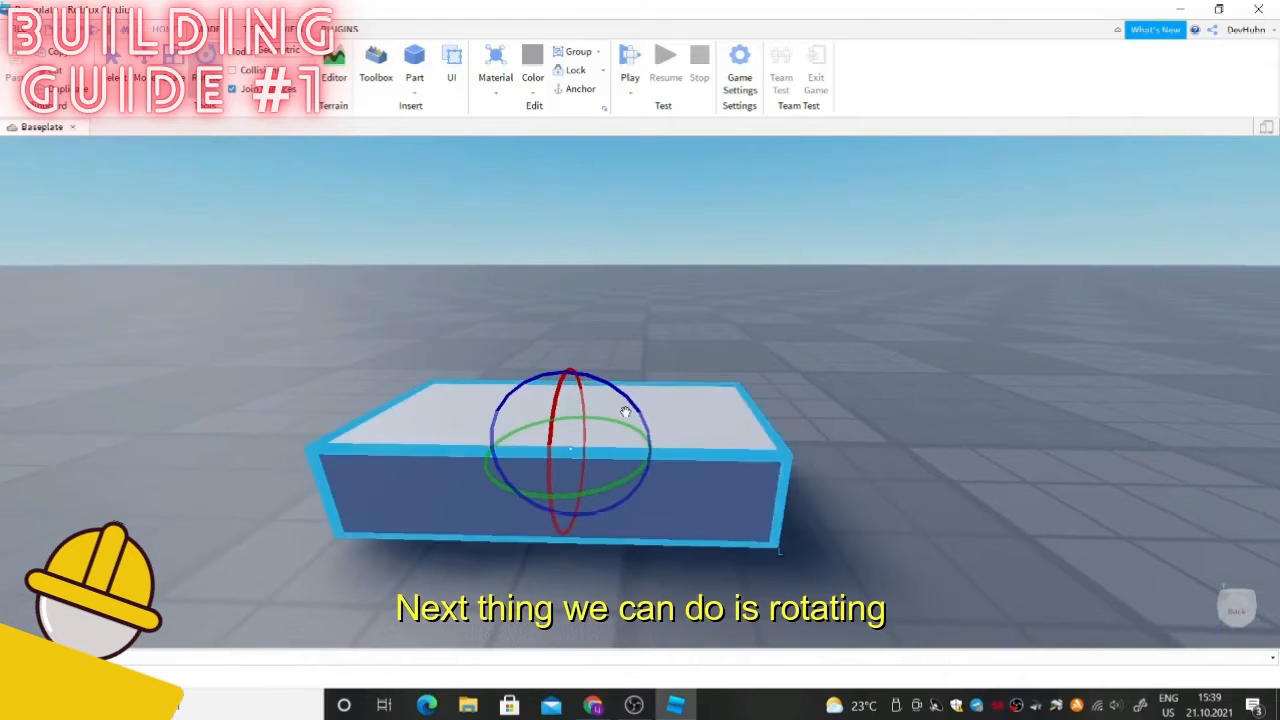
left_click_drag(627, 409, 619, 359)
- Try rotating the block around the blue axis with the Transform tool
left_click(213, 30)
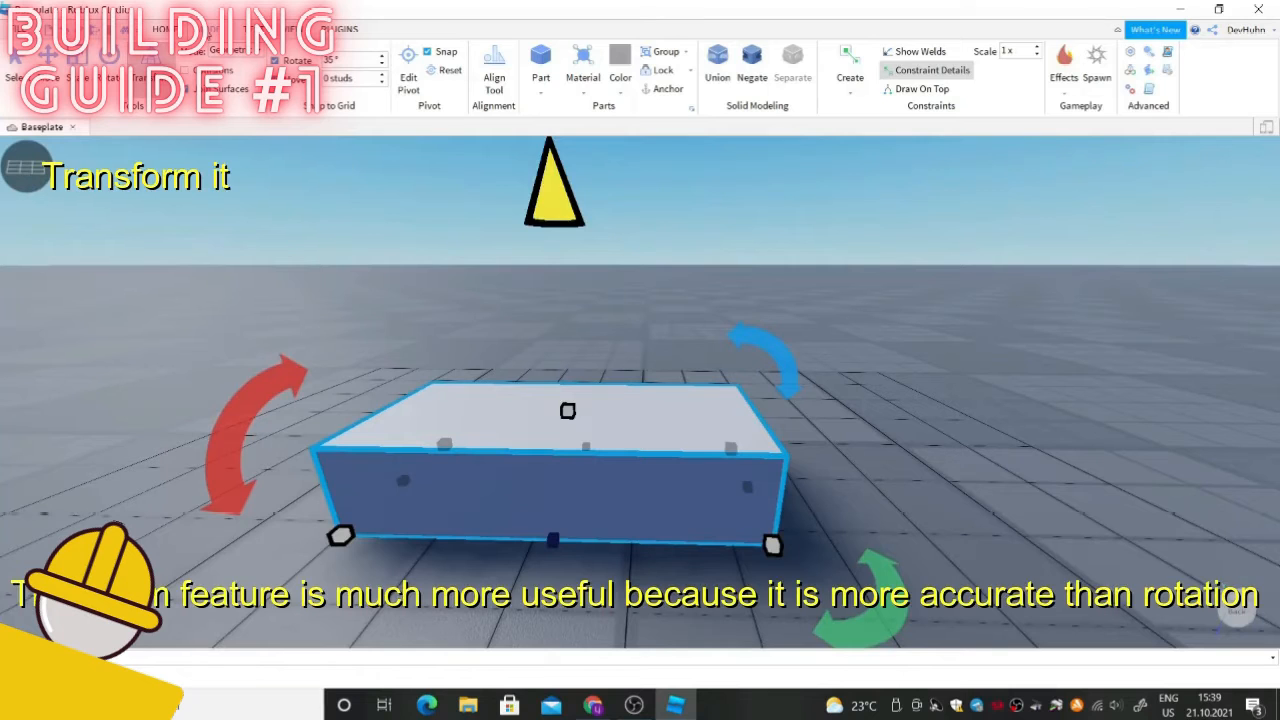
scroll(503, 260, "down", 3)
right_click(503, 256)
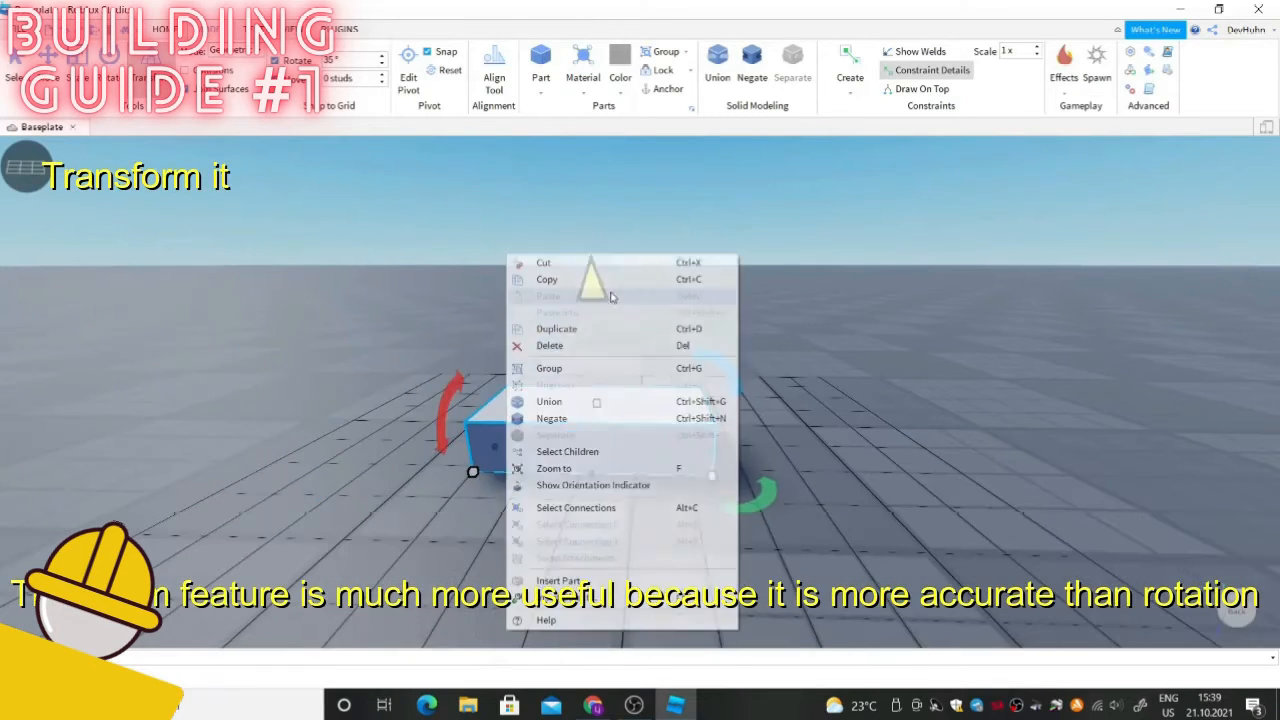
left_click(806, 354)
left_click(806, 354)
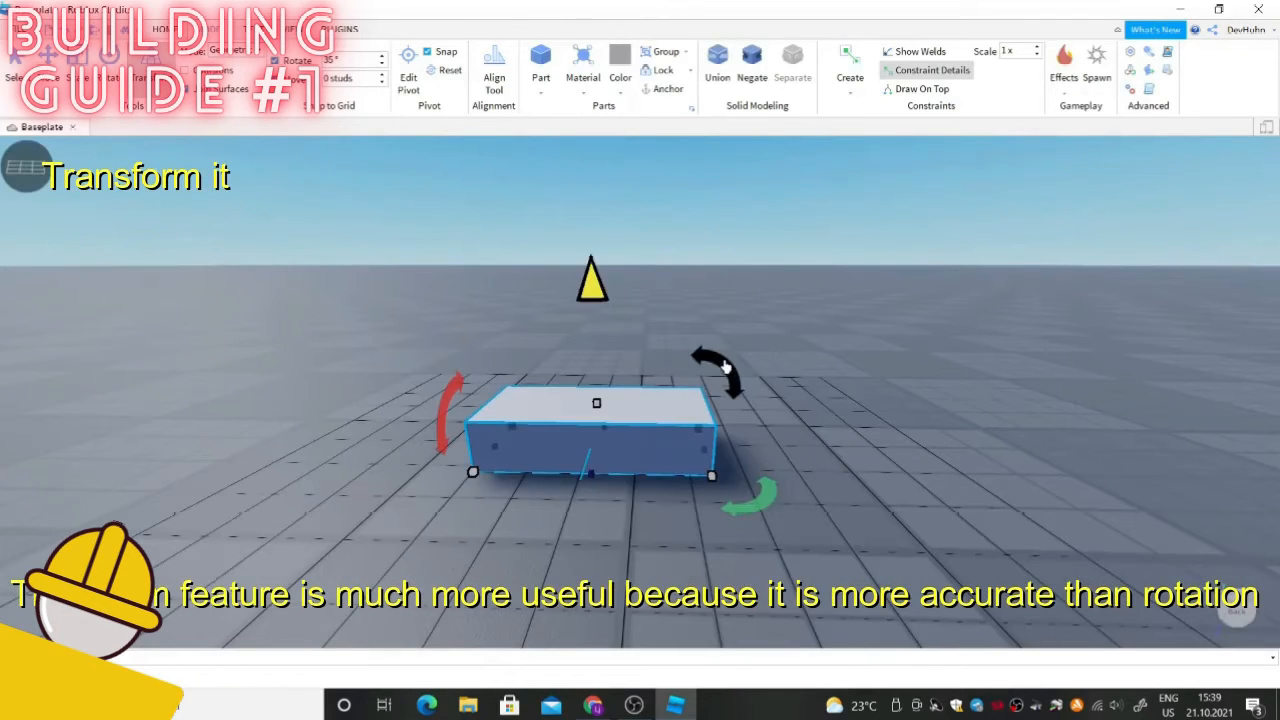
left_click_drag(806, 362, 689, 284)
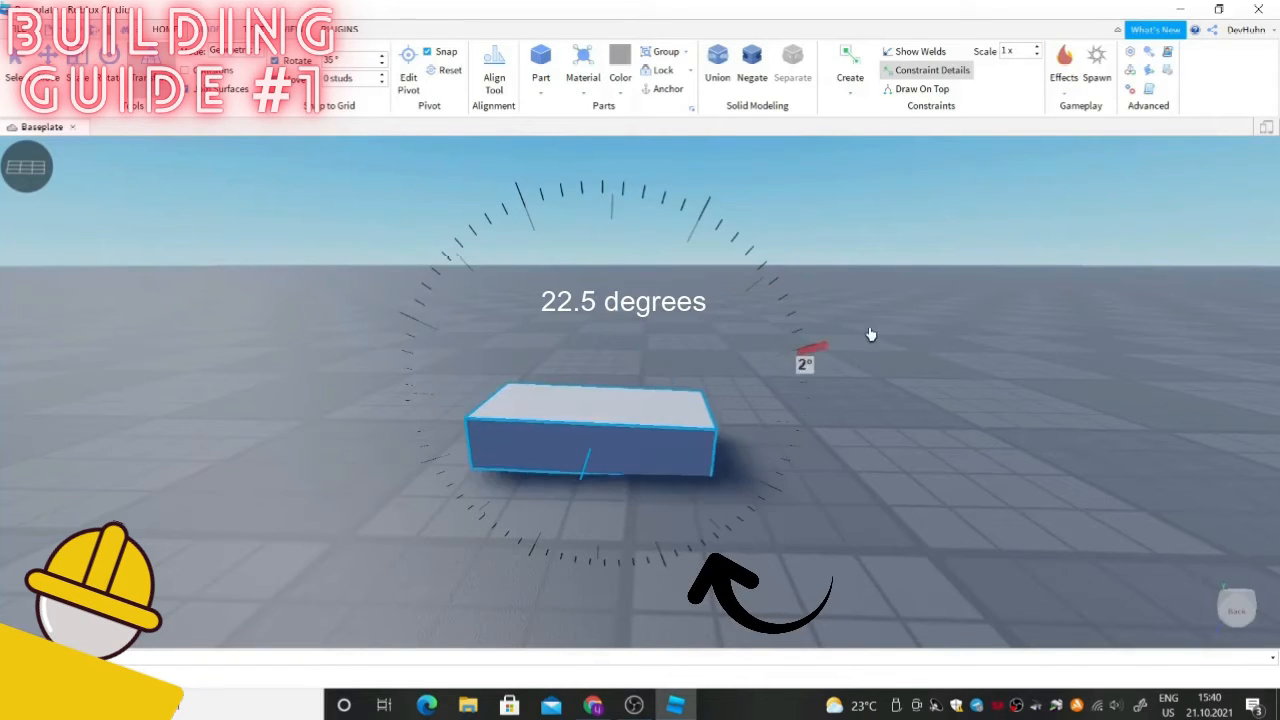
left_click_drag(803, 366, 371, 296)
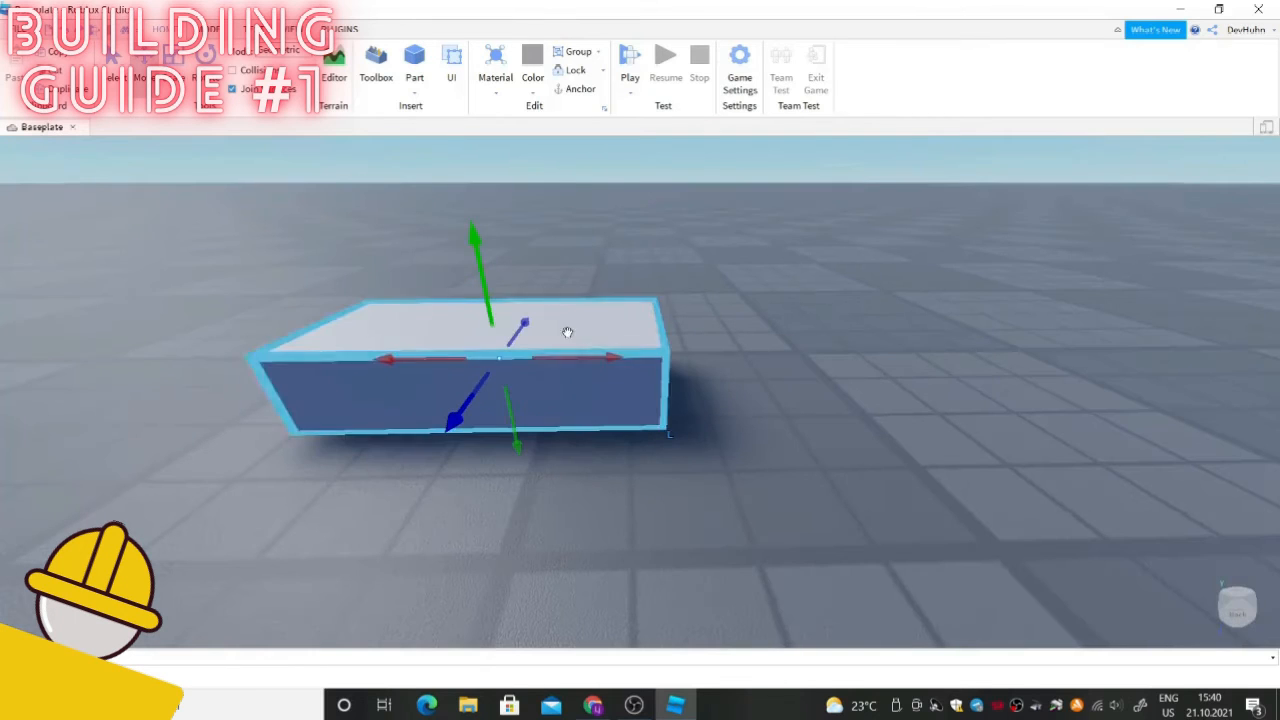
- Copy the block and paste the copy on top of the original
right_click(585, 407)
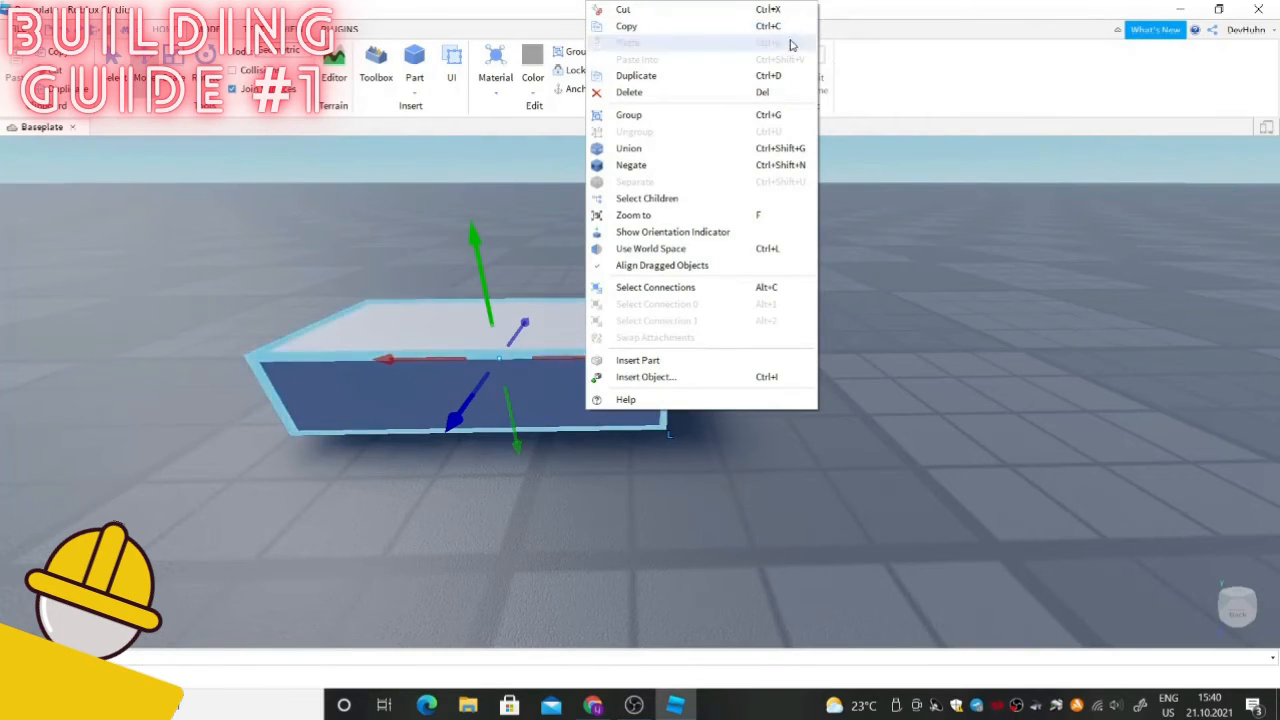
left_click(829, 314)
left_click(507, 398)
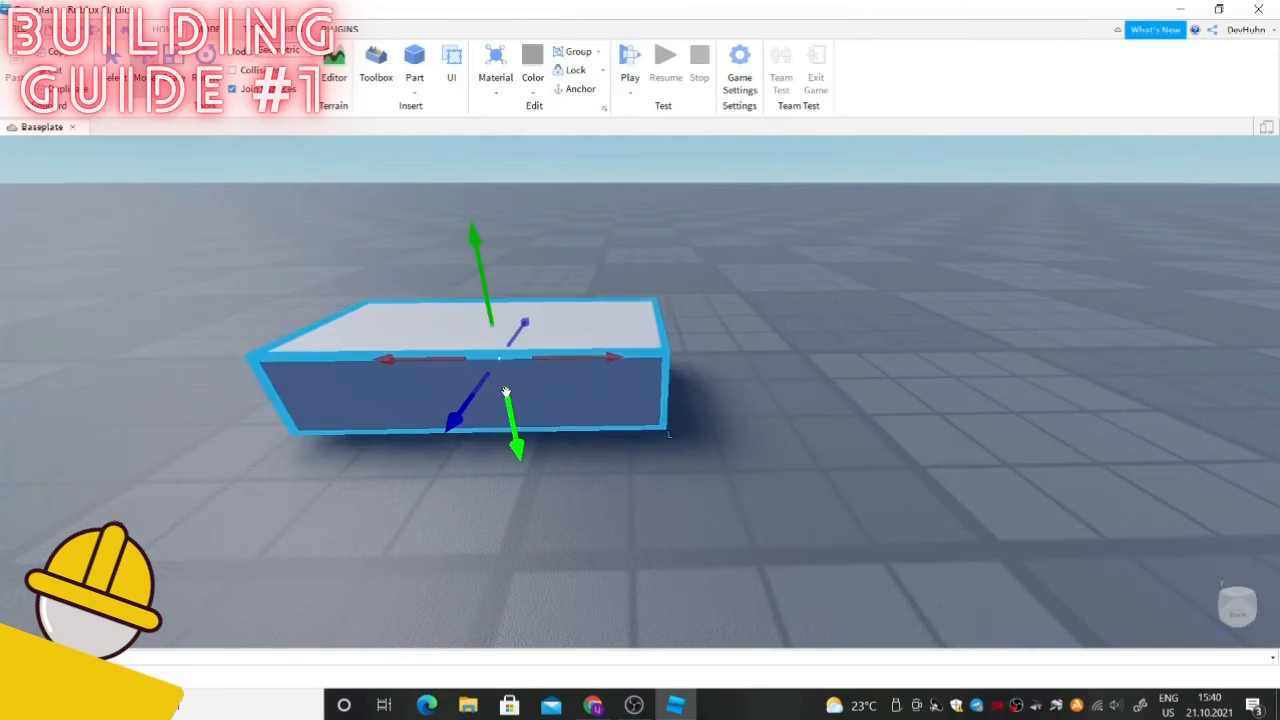
key("ctrl+c")
key("ctrl+v")
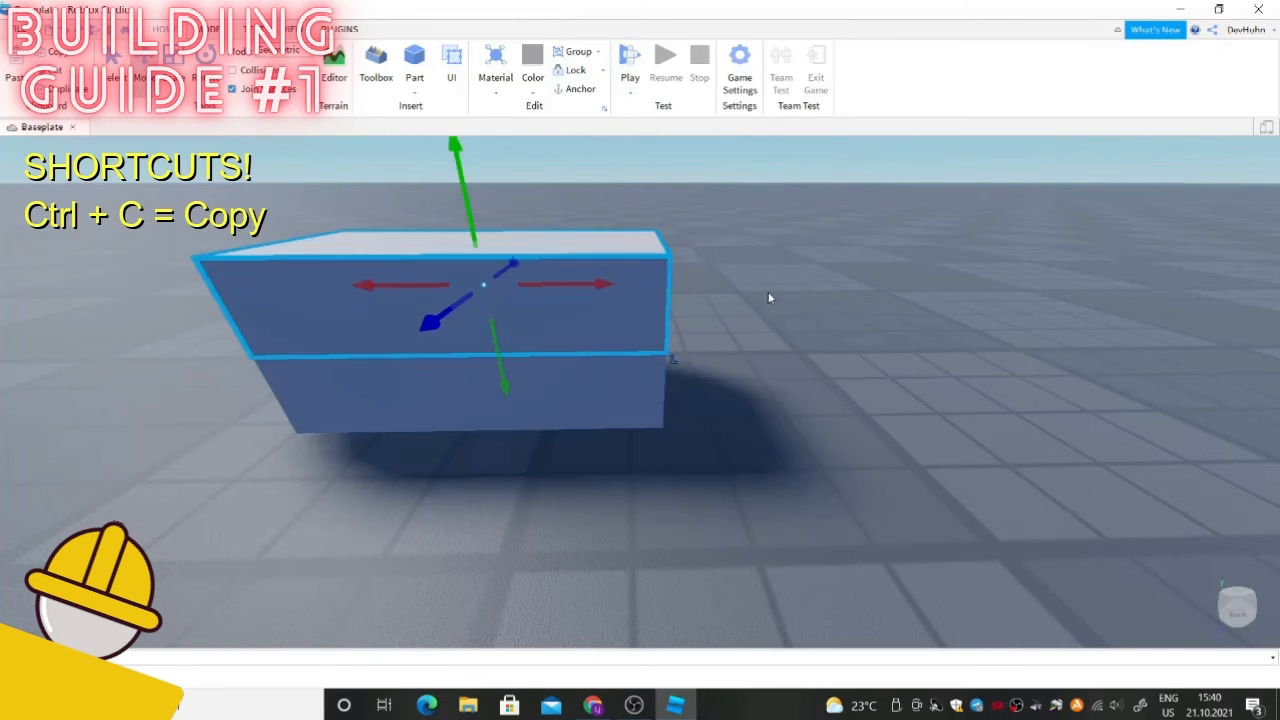
left_click(821, 312)
right_click_drag(543, 314, 666, 271)
scroll(666, 271, "down", 3)
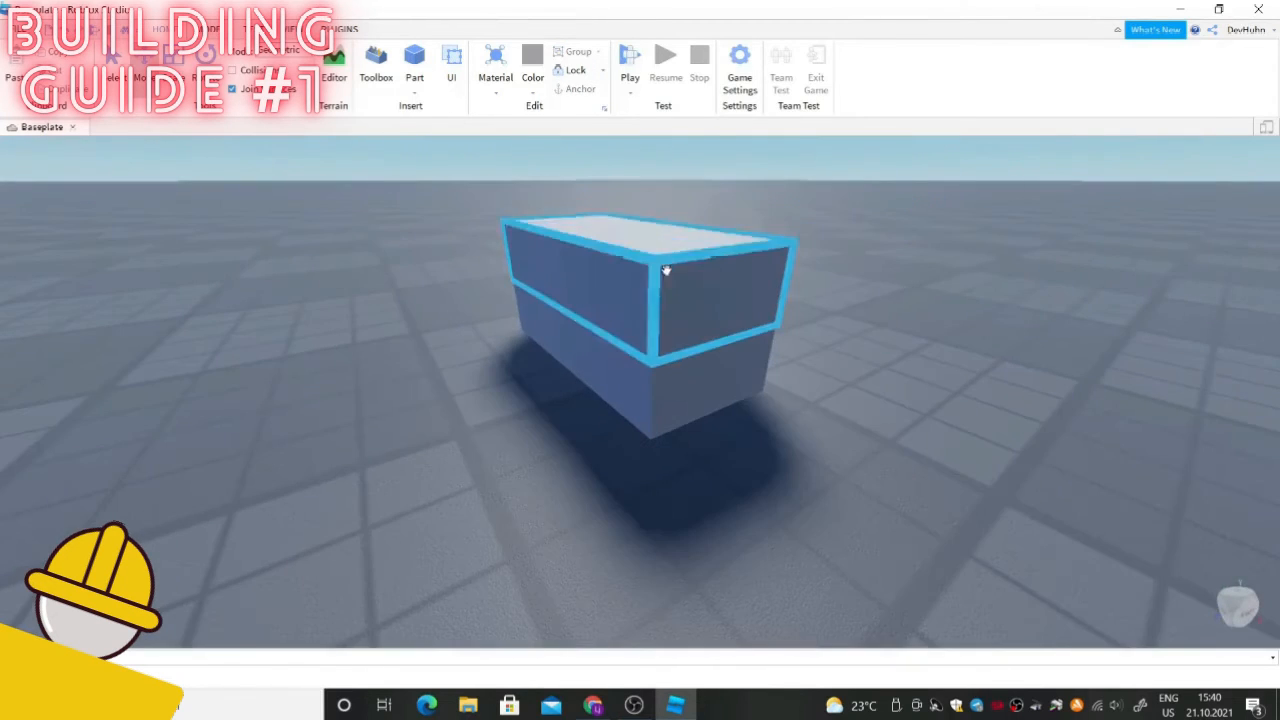
- Duplicate the block in place, at the exact same spot as the original
left_click(700, 303)
left_click(745, 352, "ctrl")
right_click_drag(780, 351, 704, 405)
right_click(704, 408)
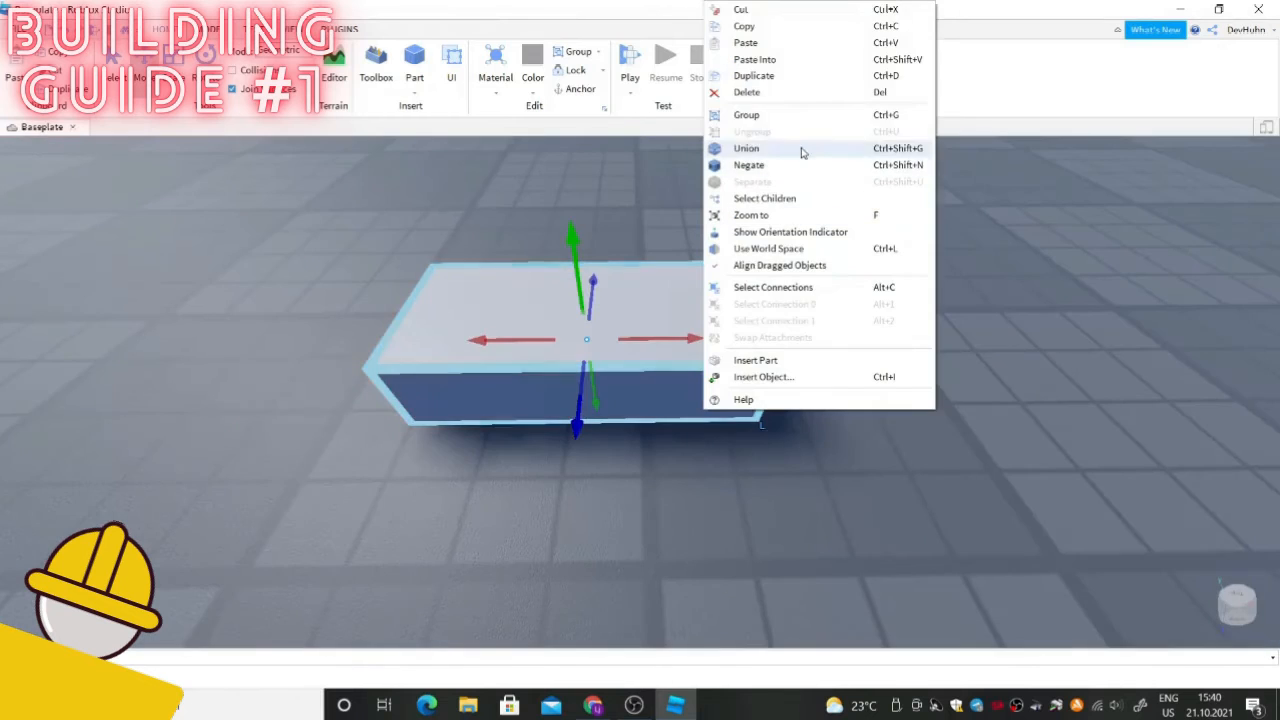
left_click(786, 76)
left_click(898, 414)
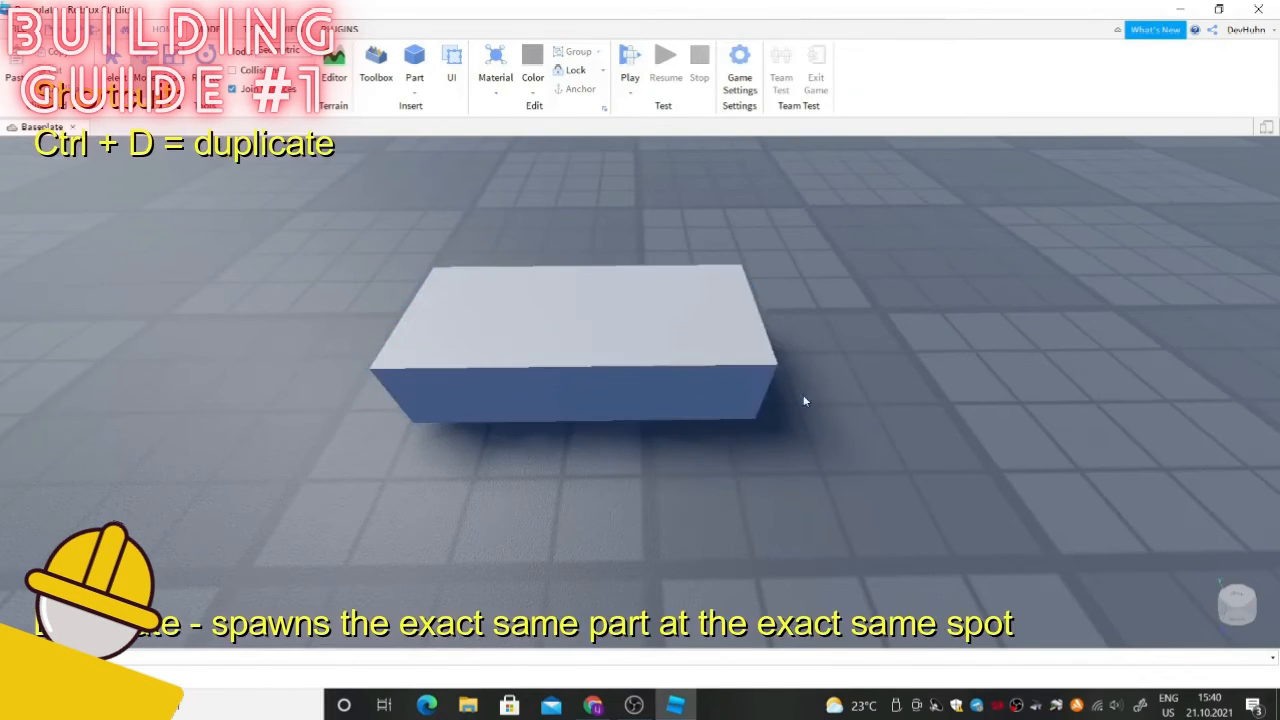
- Duplicate the selected block and move the copy along the red axis to the side of the original
key("d")
left_click(530, 315)
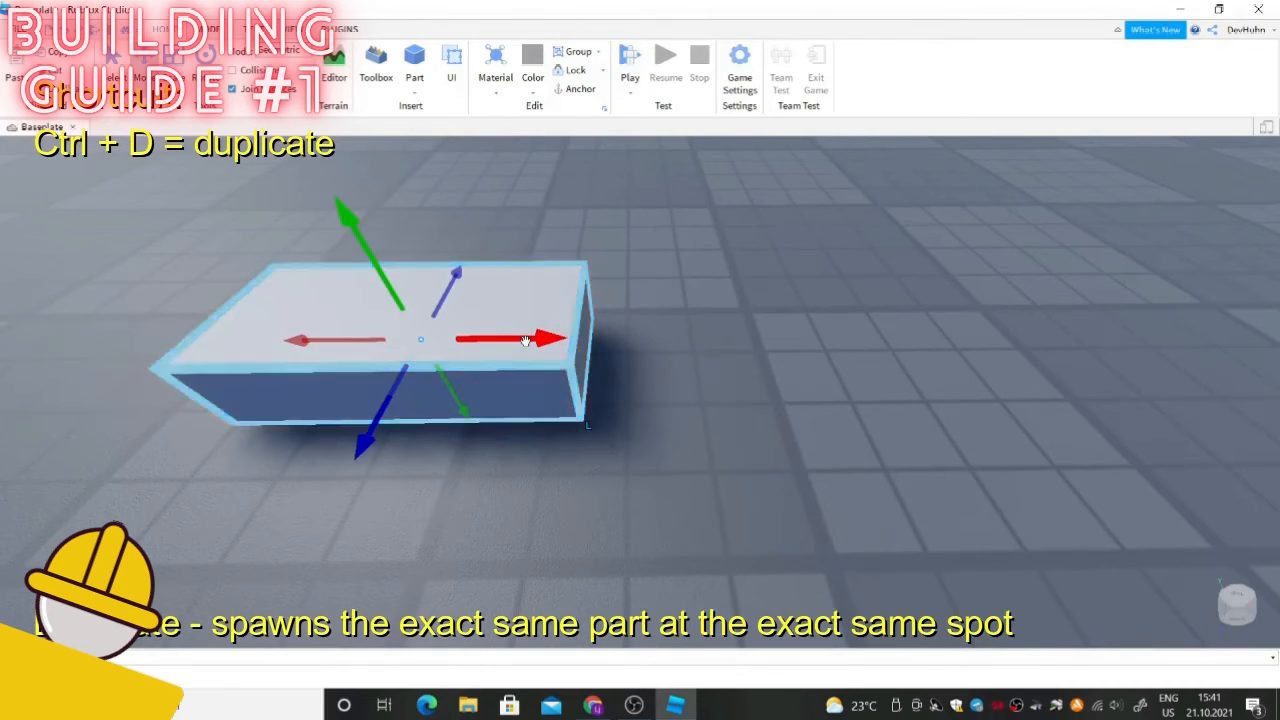
key("ctrl+d")
left_click_drag(534, 331, 834, 346)
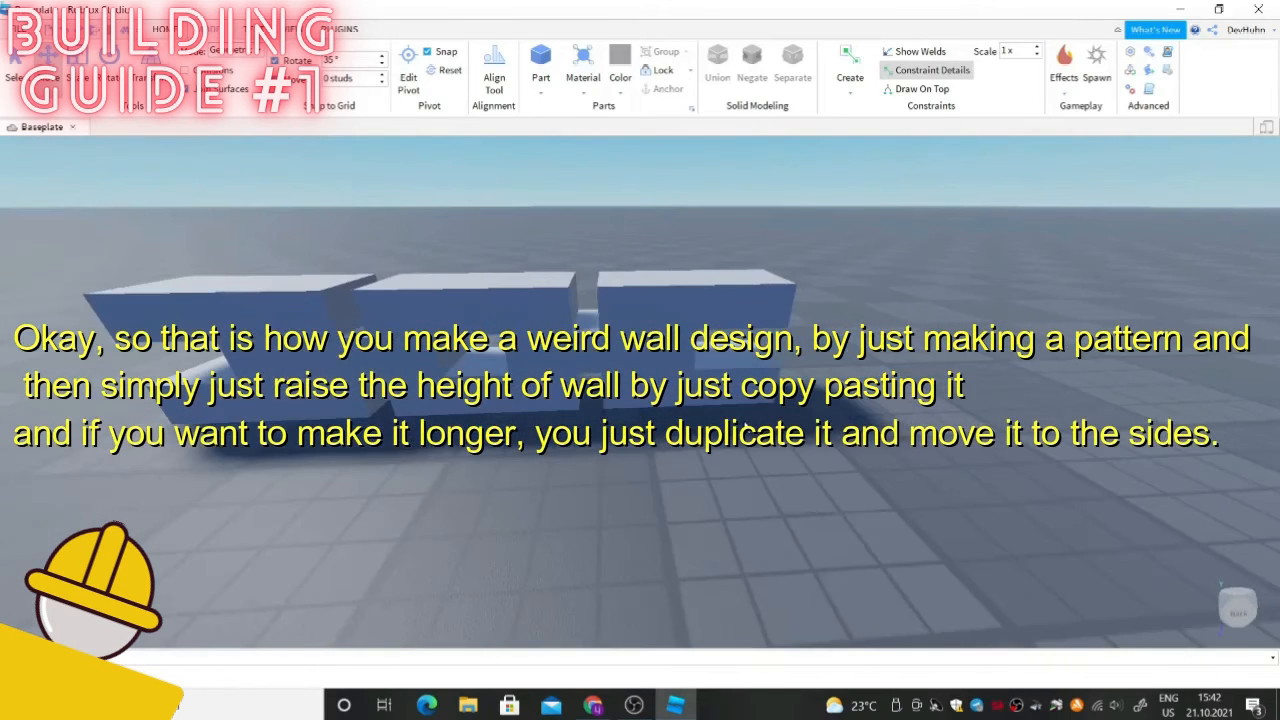
- Delete the wall's blocks except for one at the base, and select that remaining block
key("Delete")
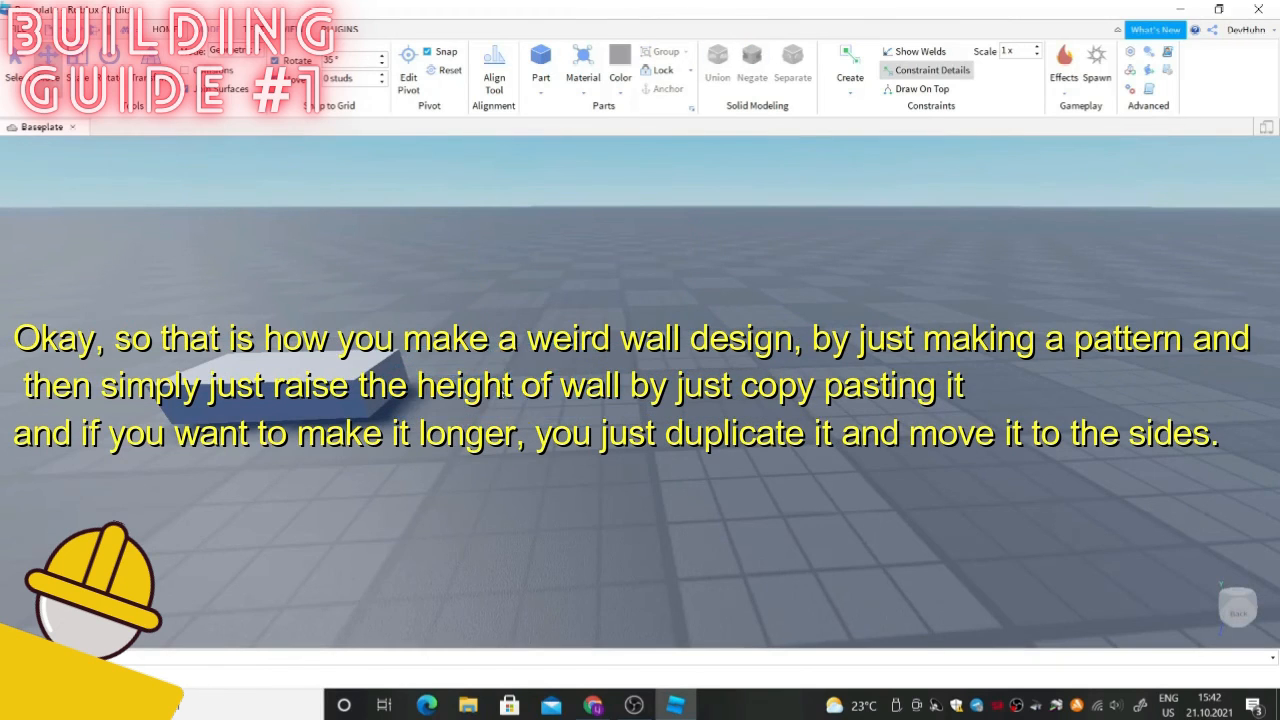
key("a")
left_click(490, 374)
key("w")
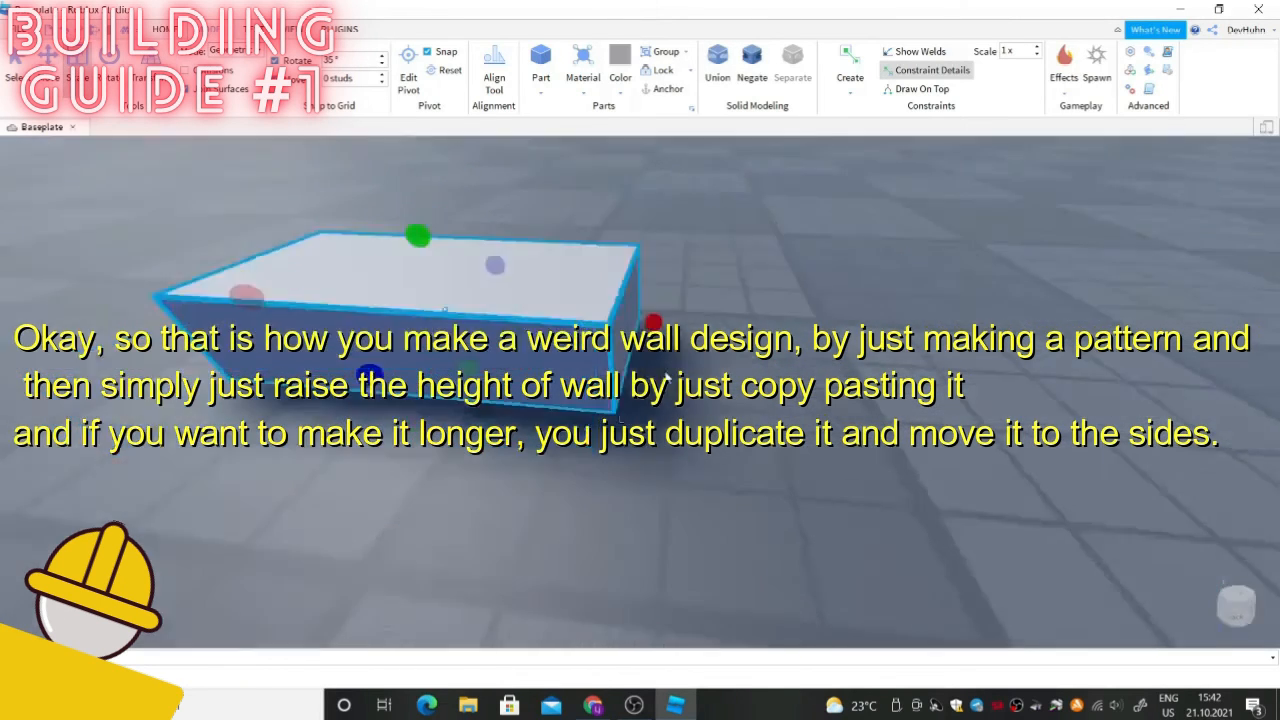
scroll(631, 355, "down", 3)
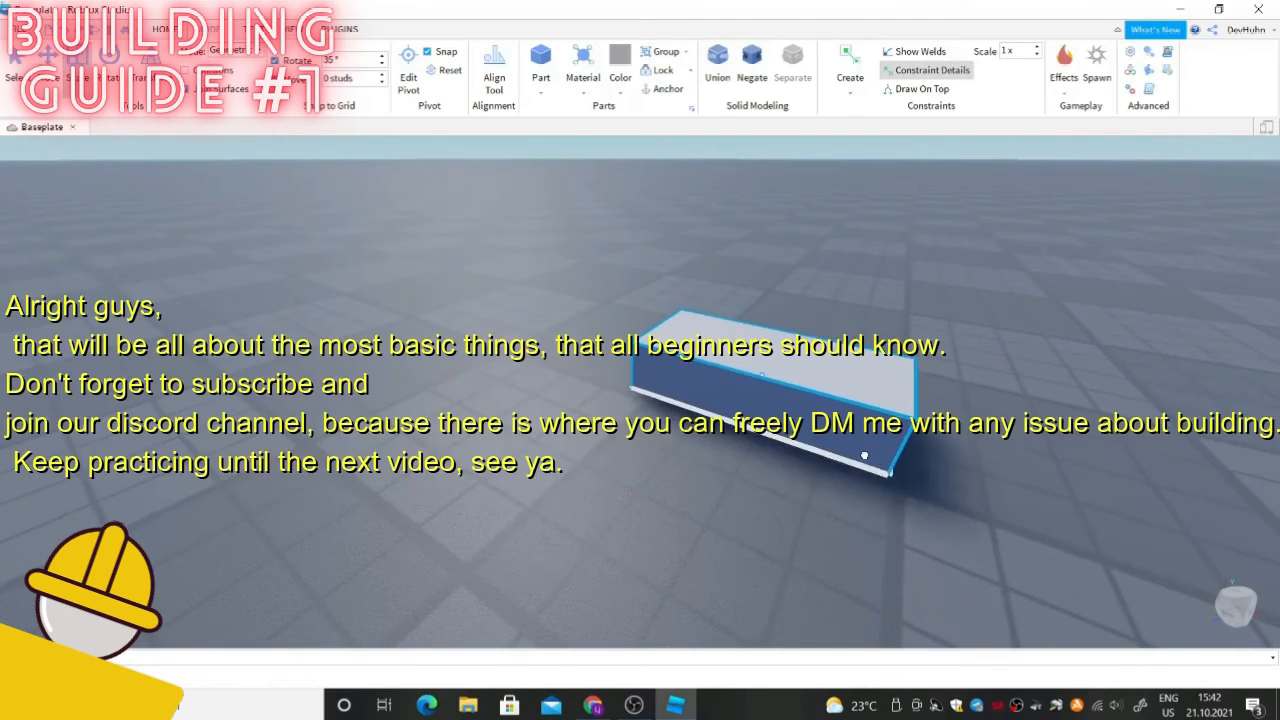
- Scale the remaining block outward along its length and width into a large flat slab
right_click_drag(865, 456, 717, 389)
scroll(717, 389, "up", 3)
left_click_drag(194, 170, 218, 204)
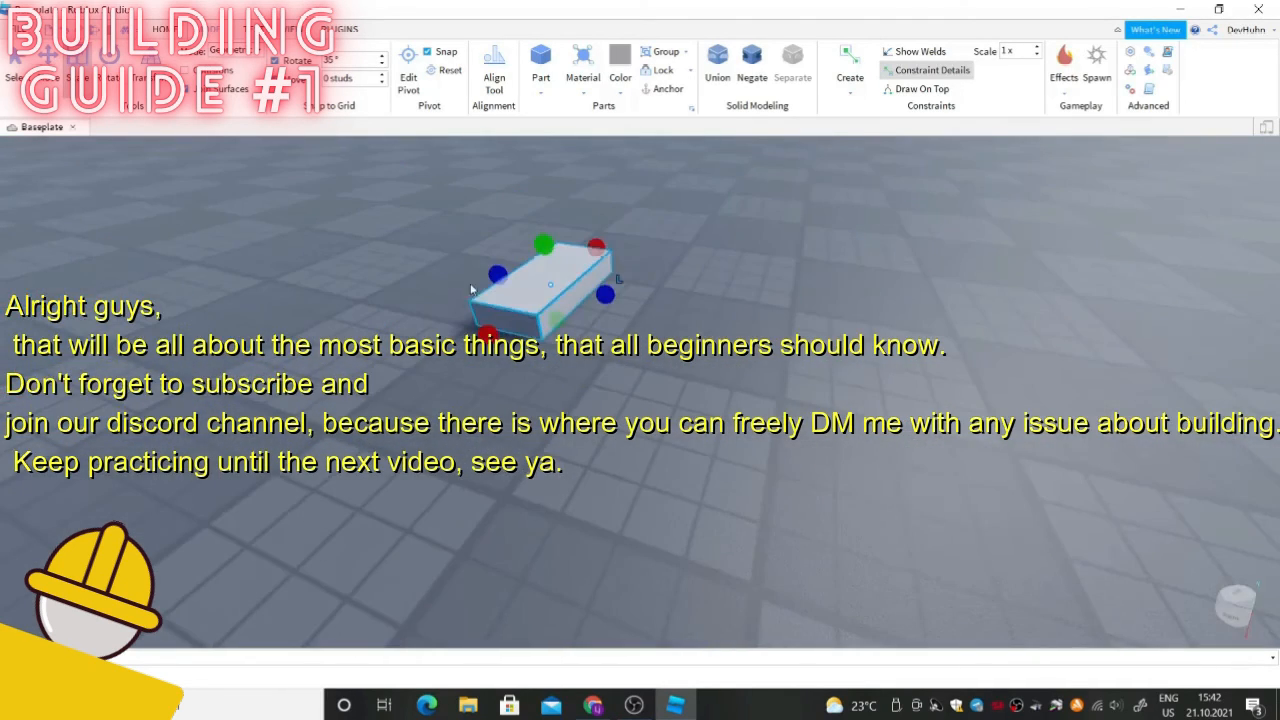
left_click_drag(476, 290, 345, 447)
left_click_drag(600, 304, 817, 368)
right_click_drag(817, 368, 880, 366)
scroll(938, 386, "down", 3)
left_click(938, 386)
scroll(880, 366, "up", 4)
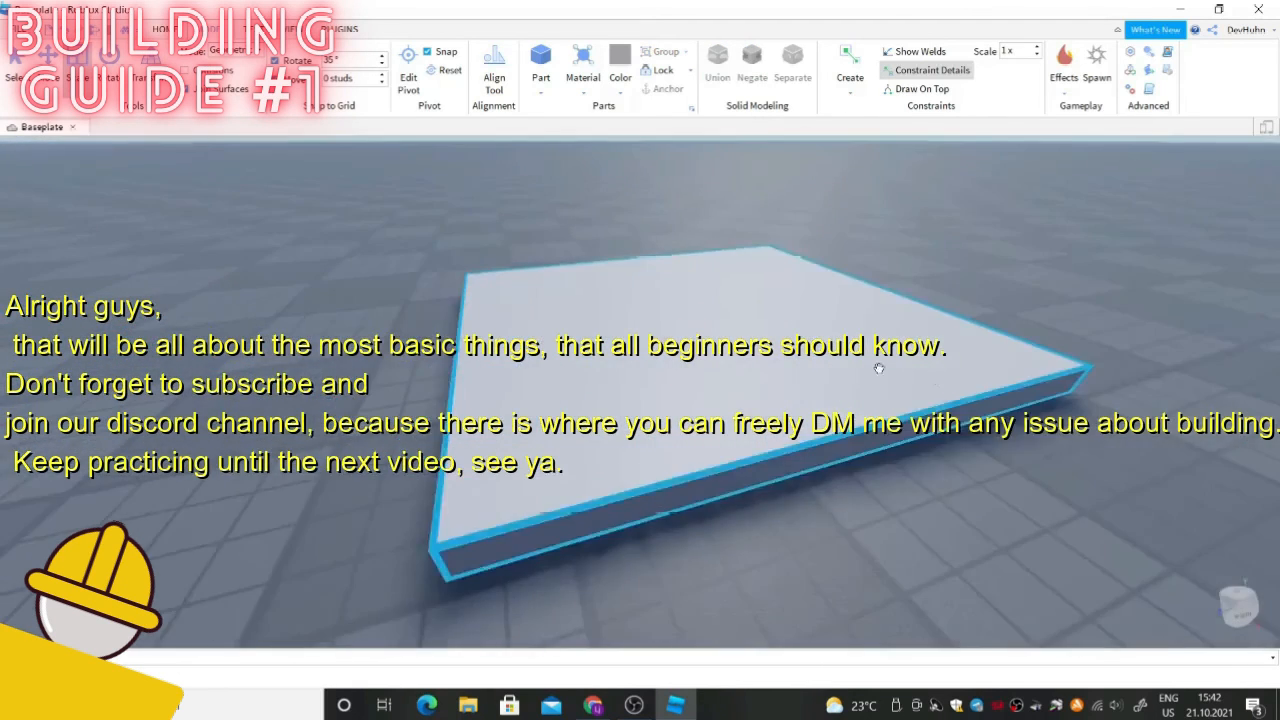
- Insert a new block part on top of the slab and try resizing it
left_click(541, 52)
right_click_drag(680, 254, 883, 369)
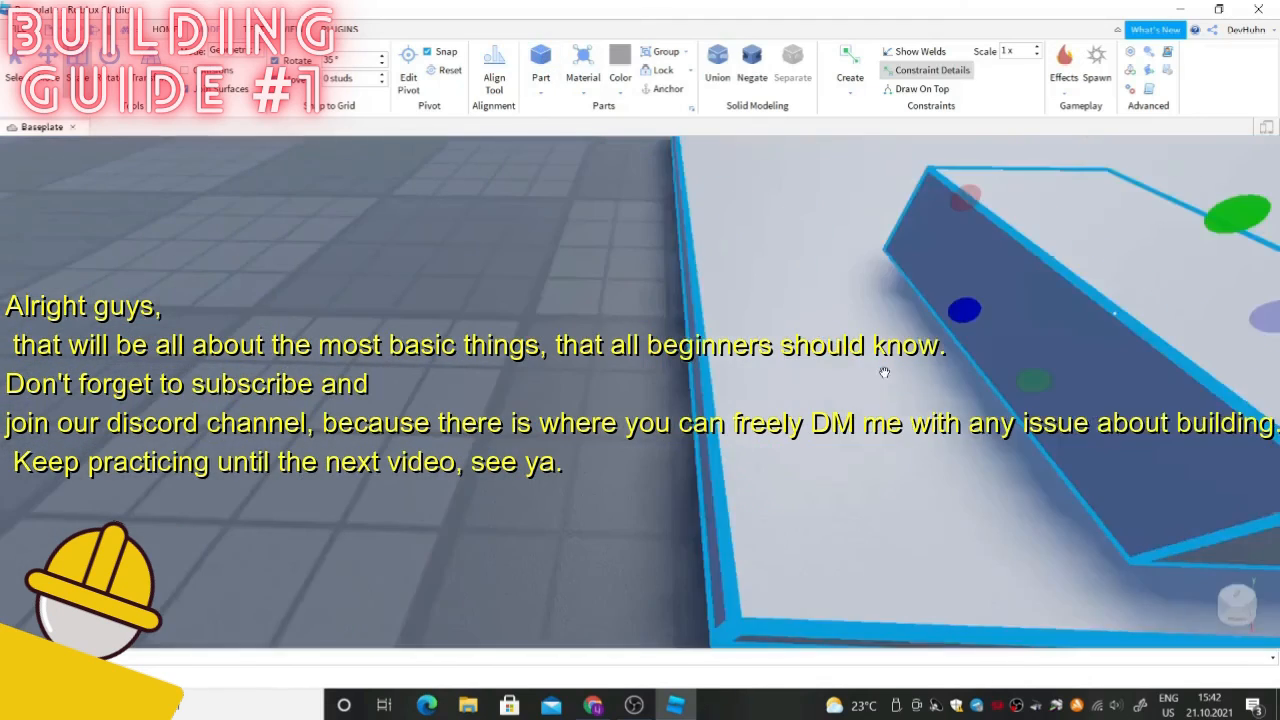
scroll(883, 369, "down", 3)
left_click_drag(971, 411, 775, 459)
left_click_drag(751, 459, 751, 458)
- Delete the small block on top of the slab
right_click_drag(751, 458, 550, 368)
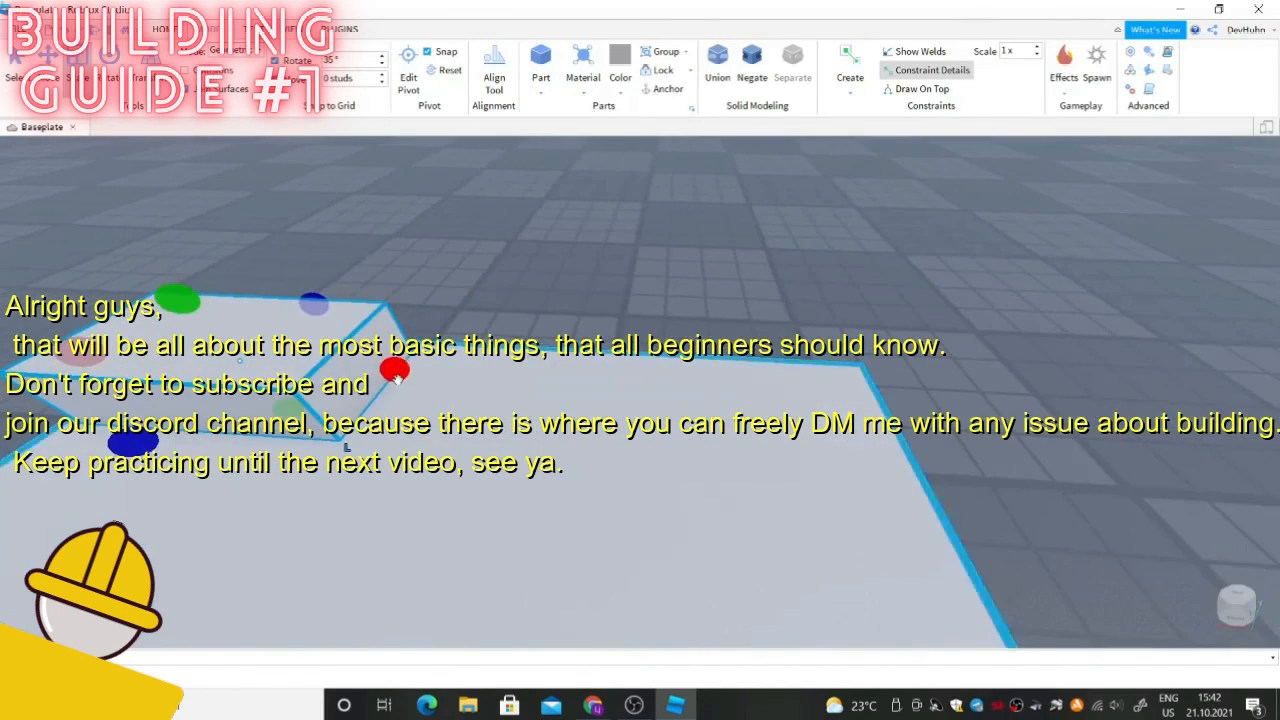
key("Delete")
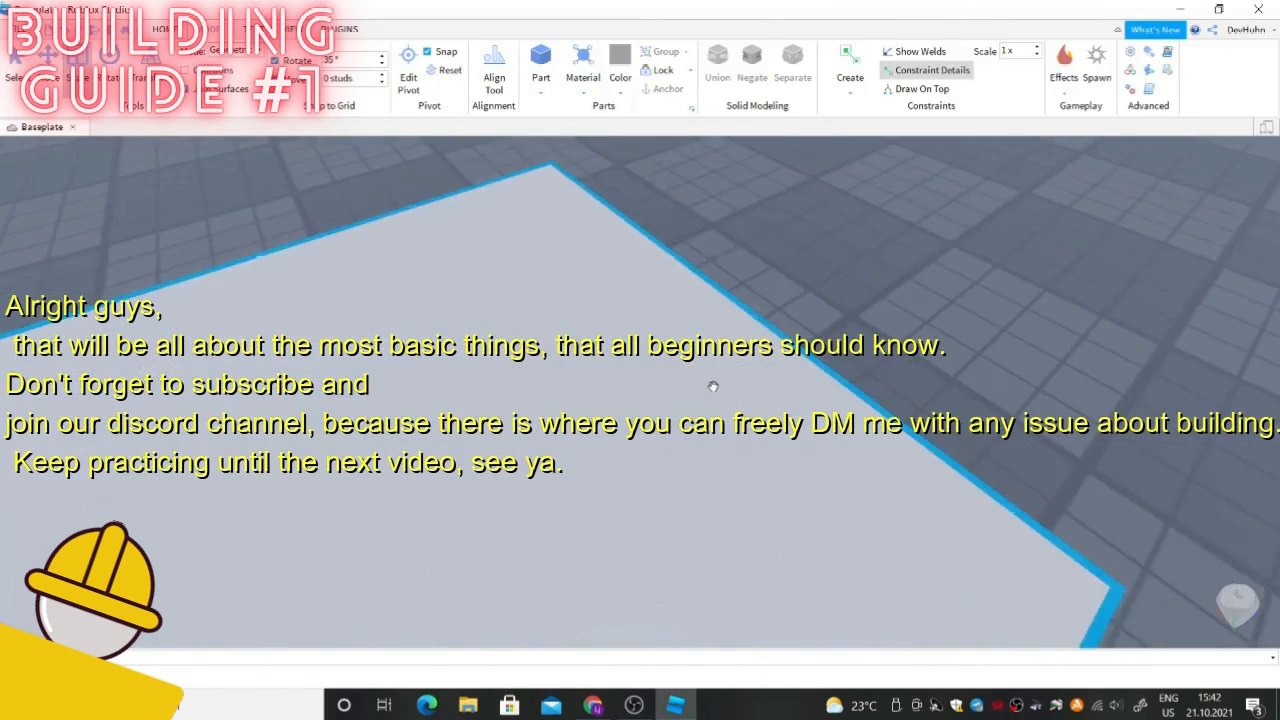